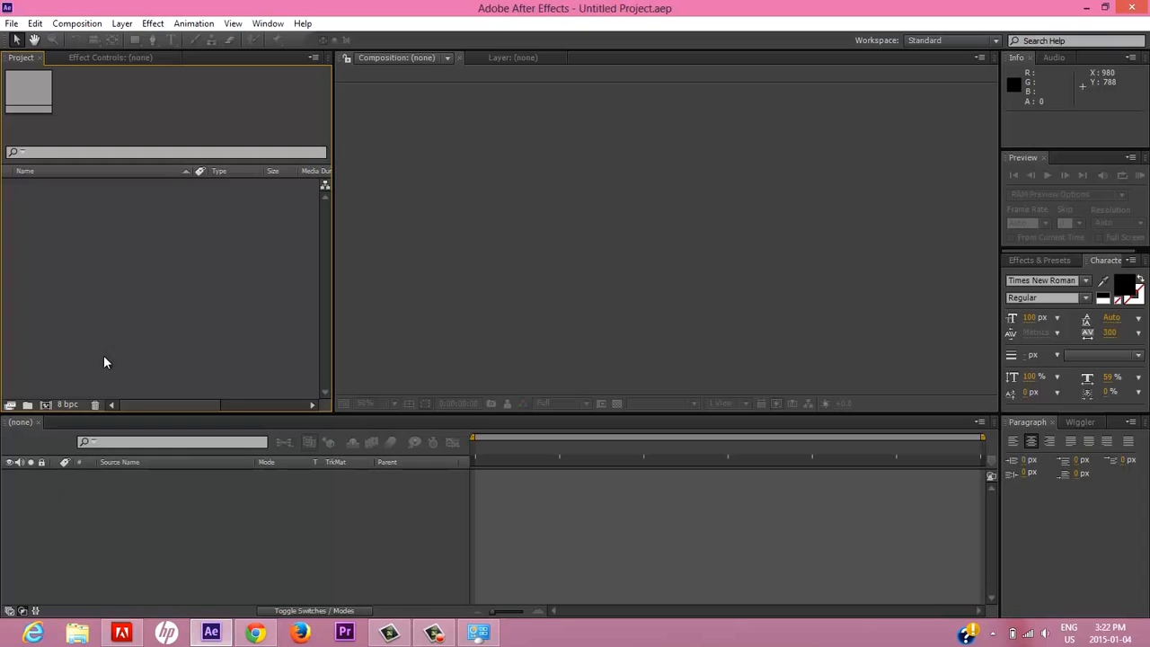
# Create a new composition with the HDV/HDTV 720 29.97 preset, a 10-second duration and a black background.
pyautogui.click(74, 25)
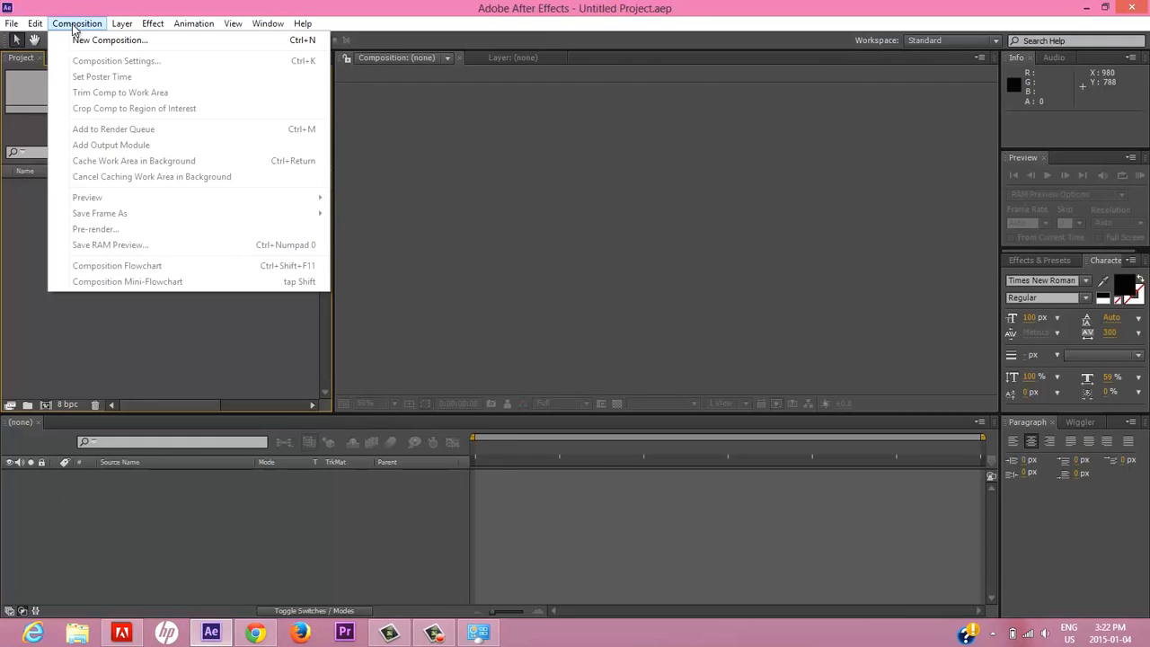
pyautogui.click(90, 39)
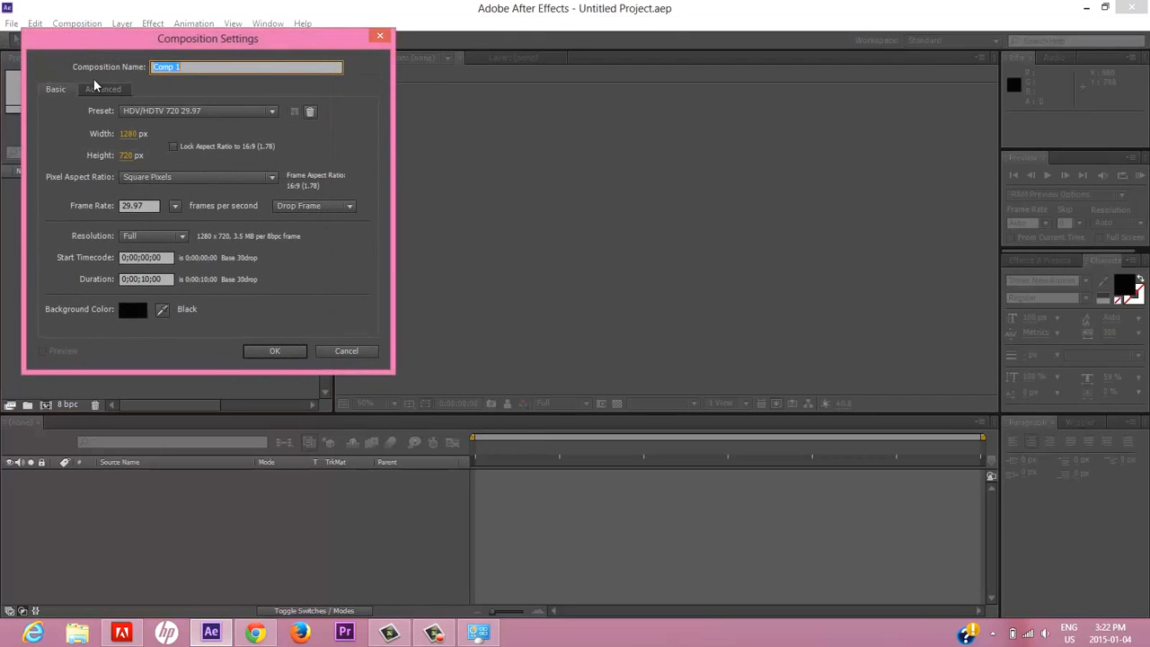
pyautogui.click(271, 112)
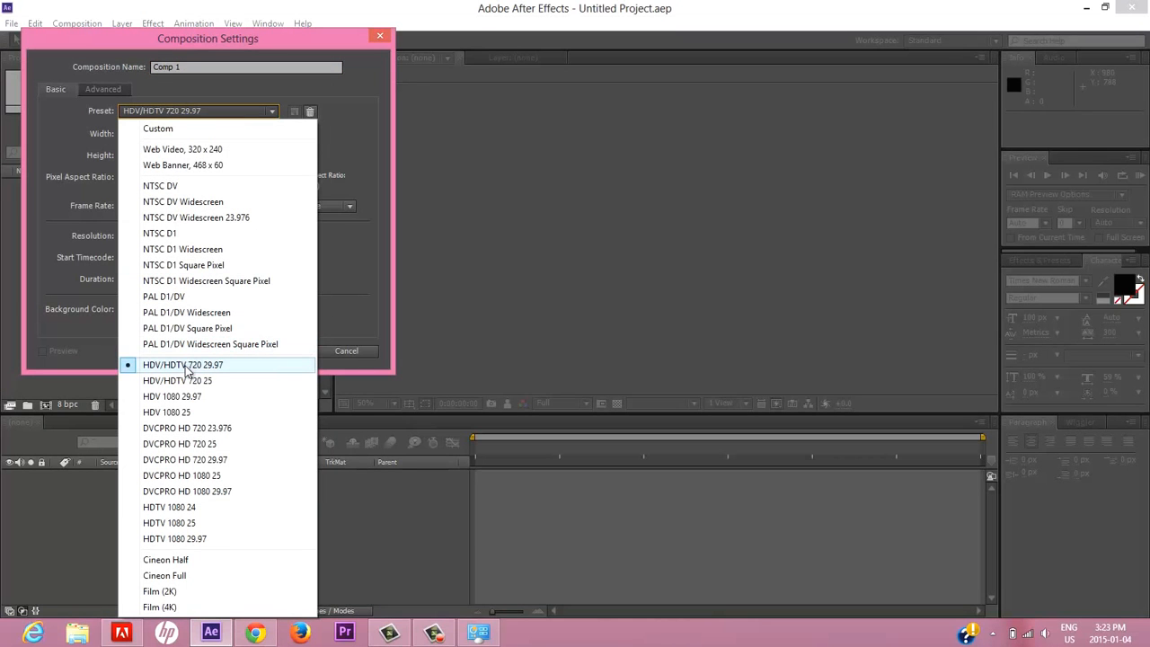
pyautogui.click(216, 369)
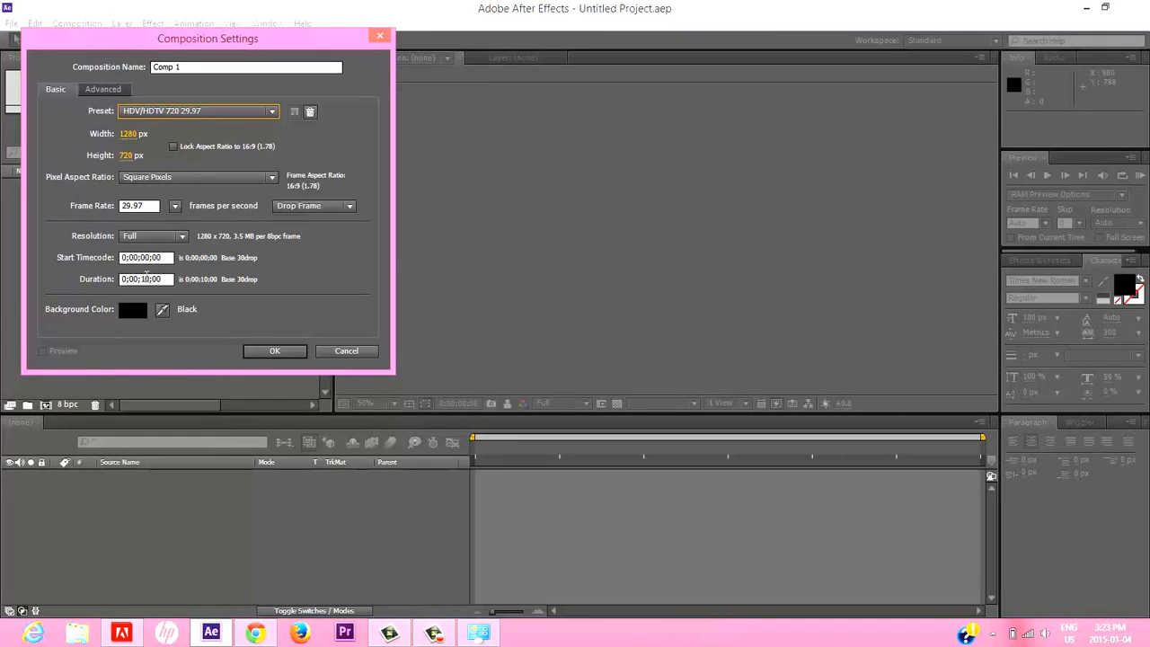
pyautogui.click(148, 278)
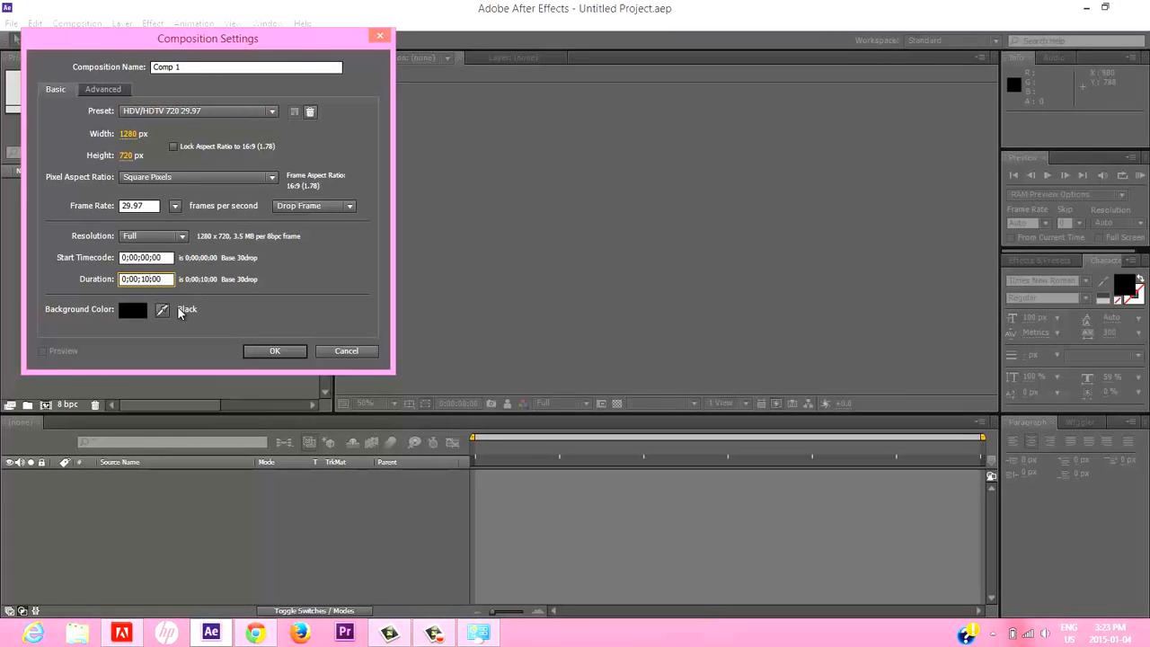
pyautogui.click(137, 310)
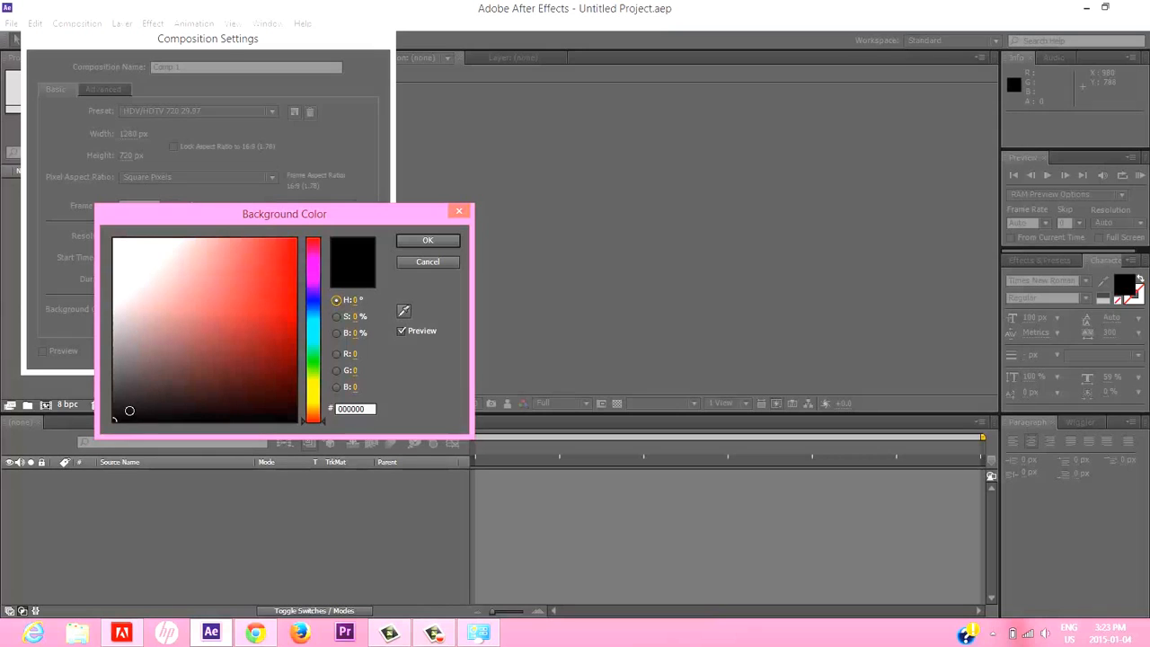
pyautogui.click(421, 239)
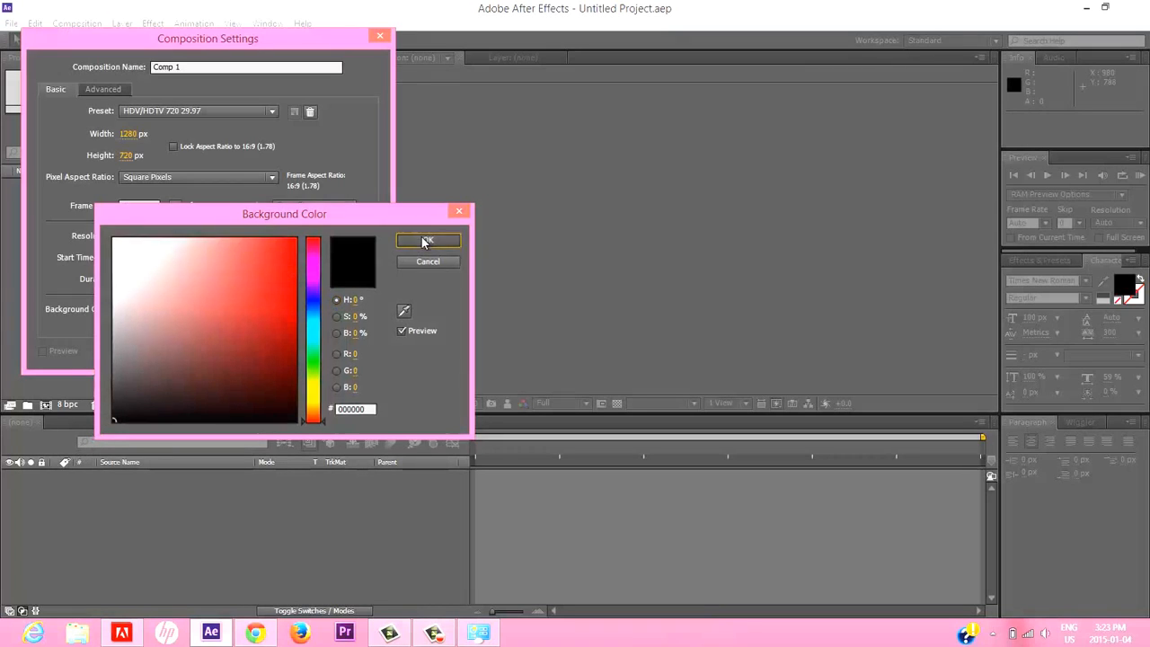
pyautogui.click(258, 349)
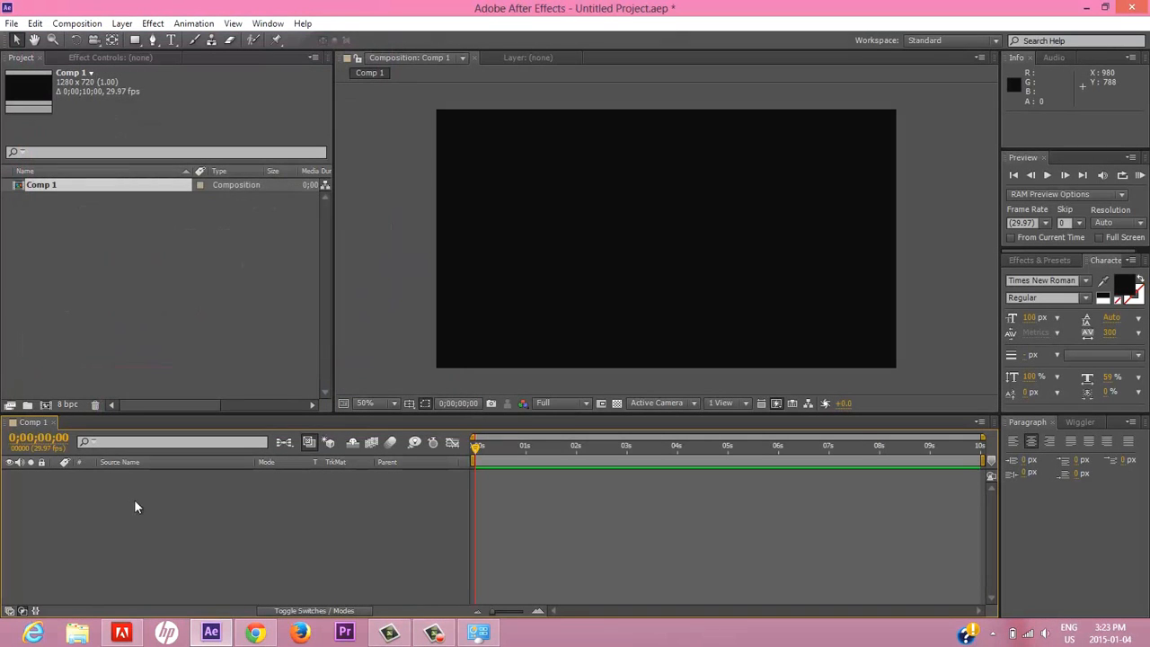
# Add a composition-sized black solid layer named BG.
pyautogui.click(123, 23)
pyautogui.moveTo(331, 40)
pyautogui.click(378, 57)
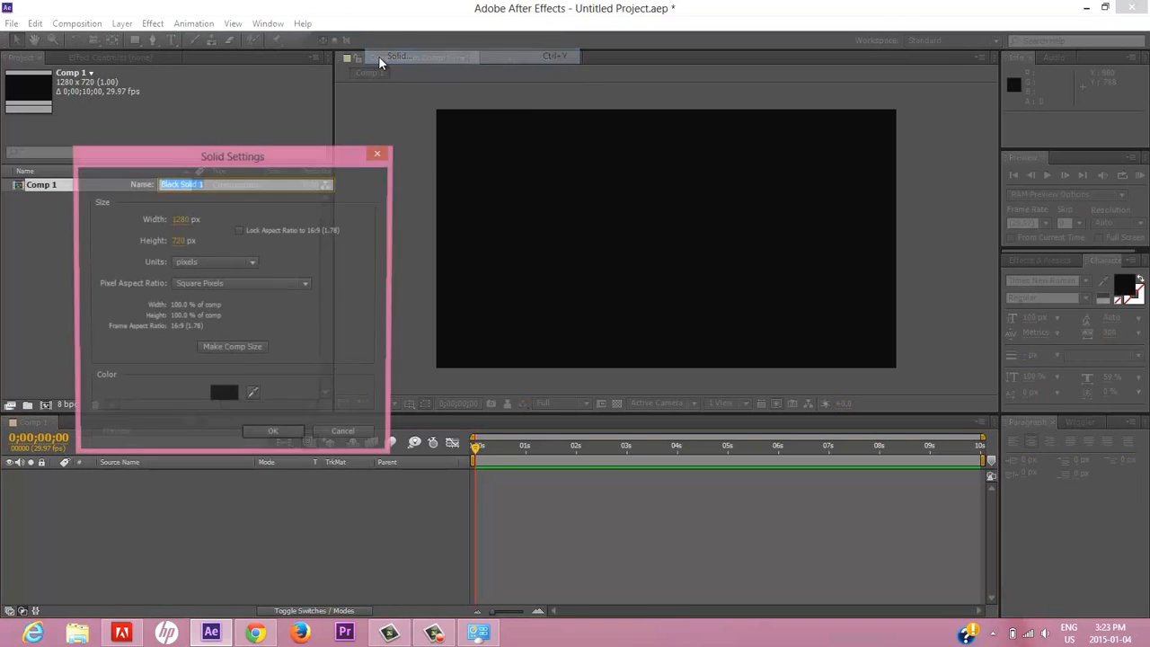
pyautogui.write('BG')
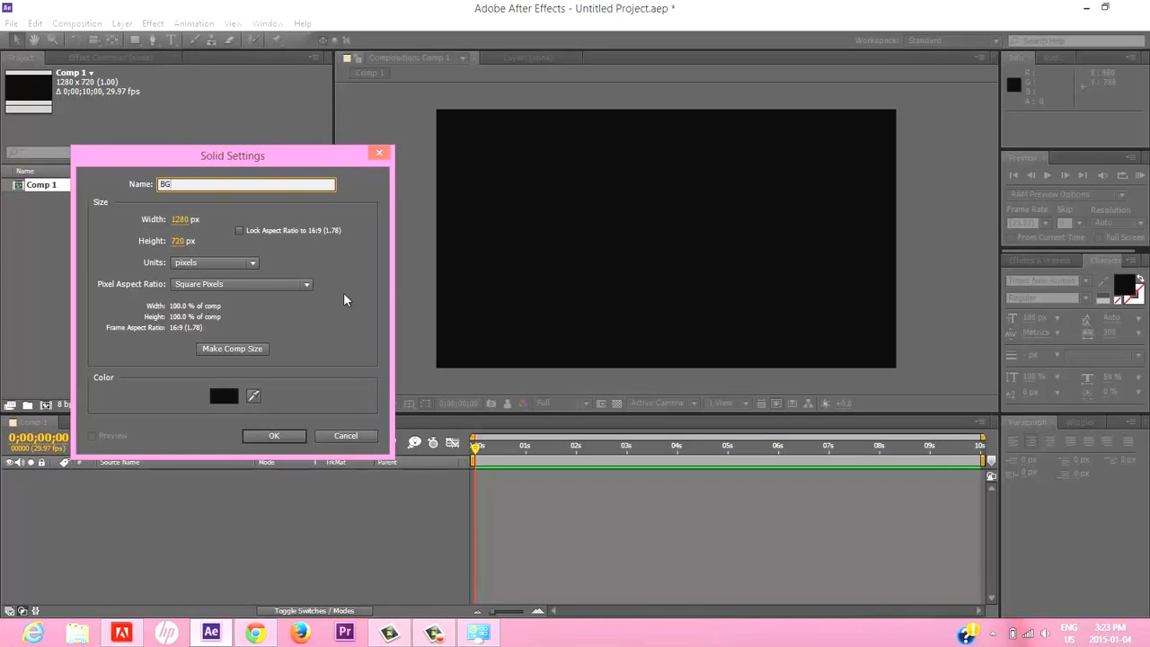
pyautogui.click(277, 436)
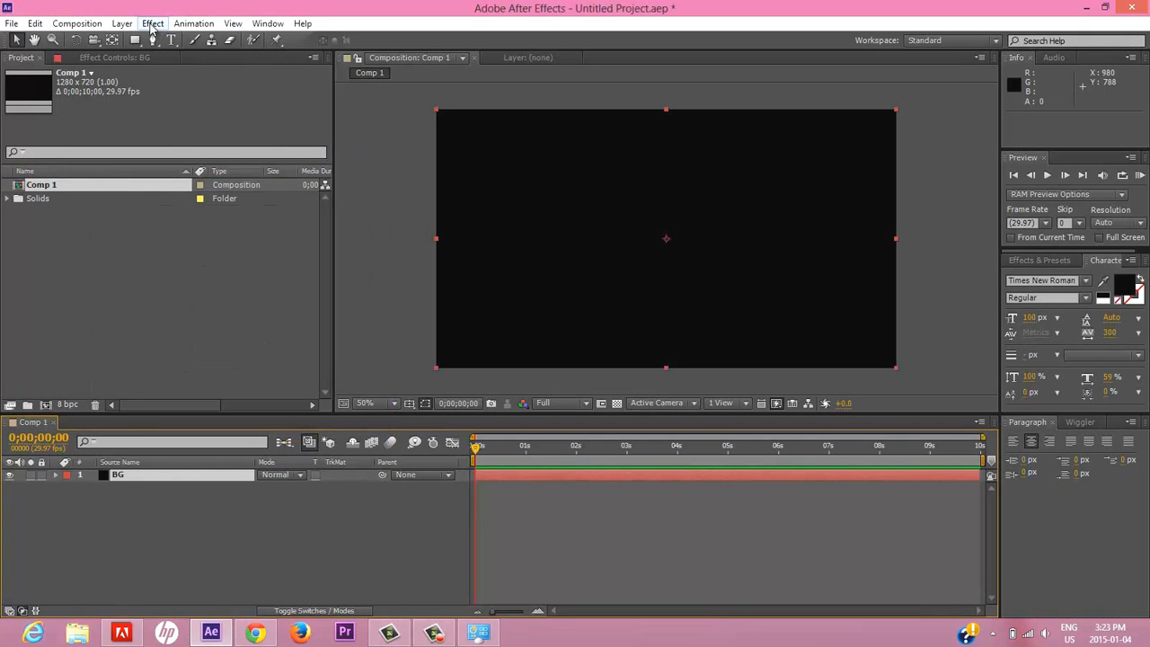
# Apply the Ramp effect from the Generate category to the BG layer.
pyautogui.click(146, 485)
pyautogui.click(145, 481)
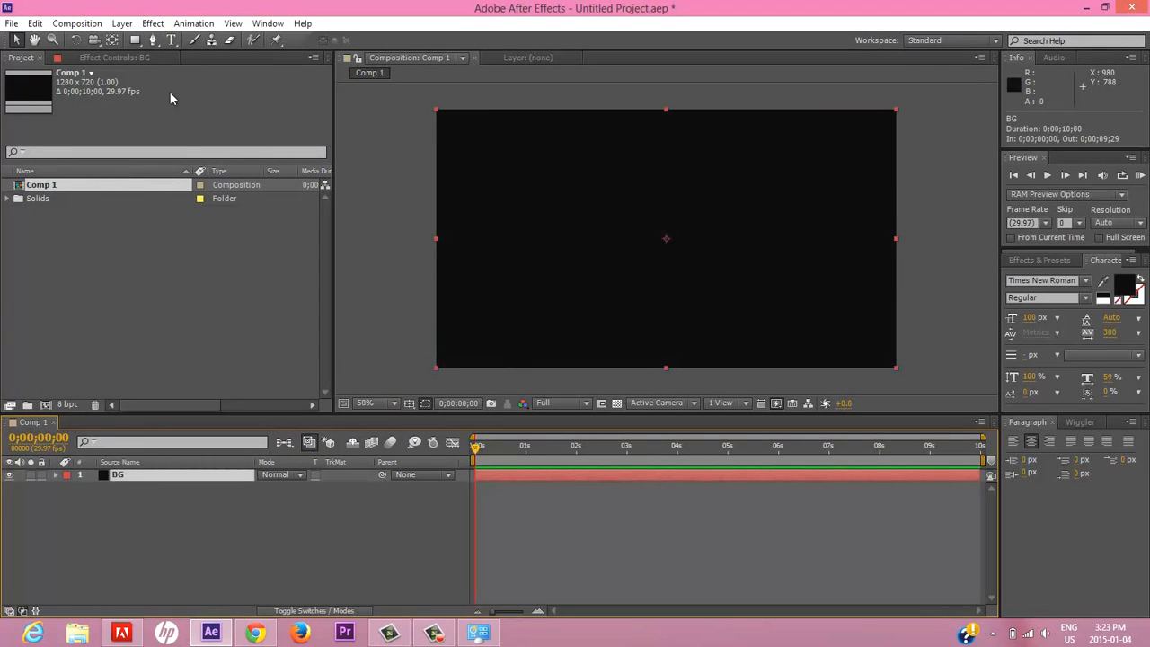
pyautogui.click(123, 23)
pyautogui.moveTo(155, 27)
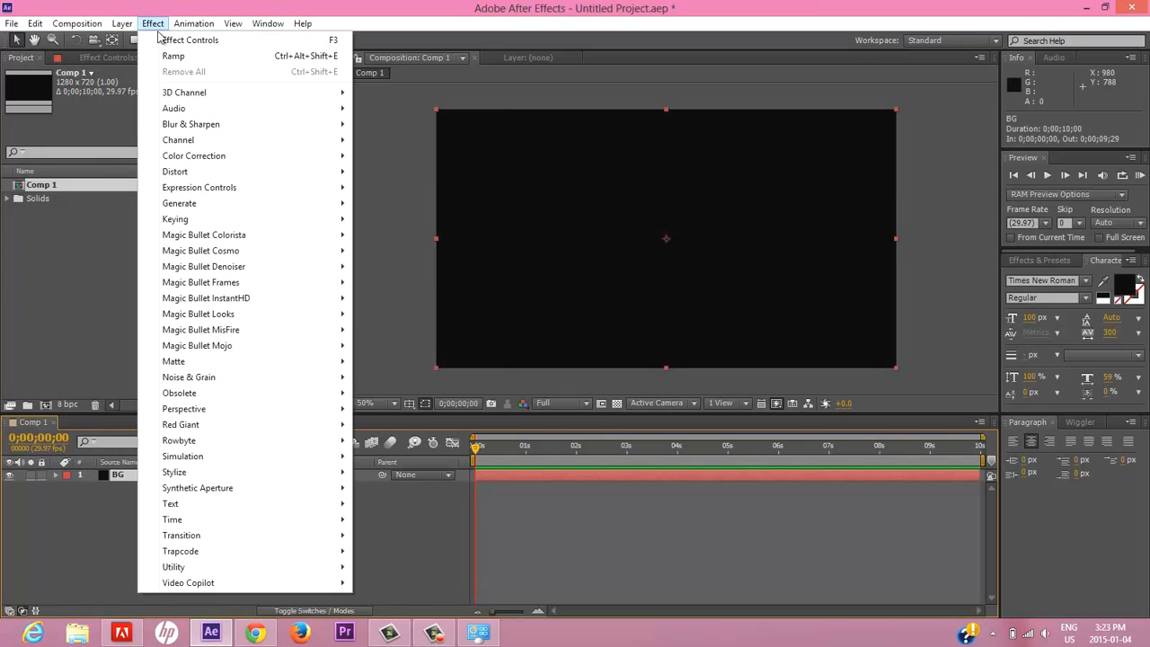
pyautogui.moveTo(286, 205)
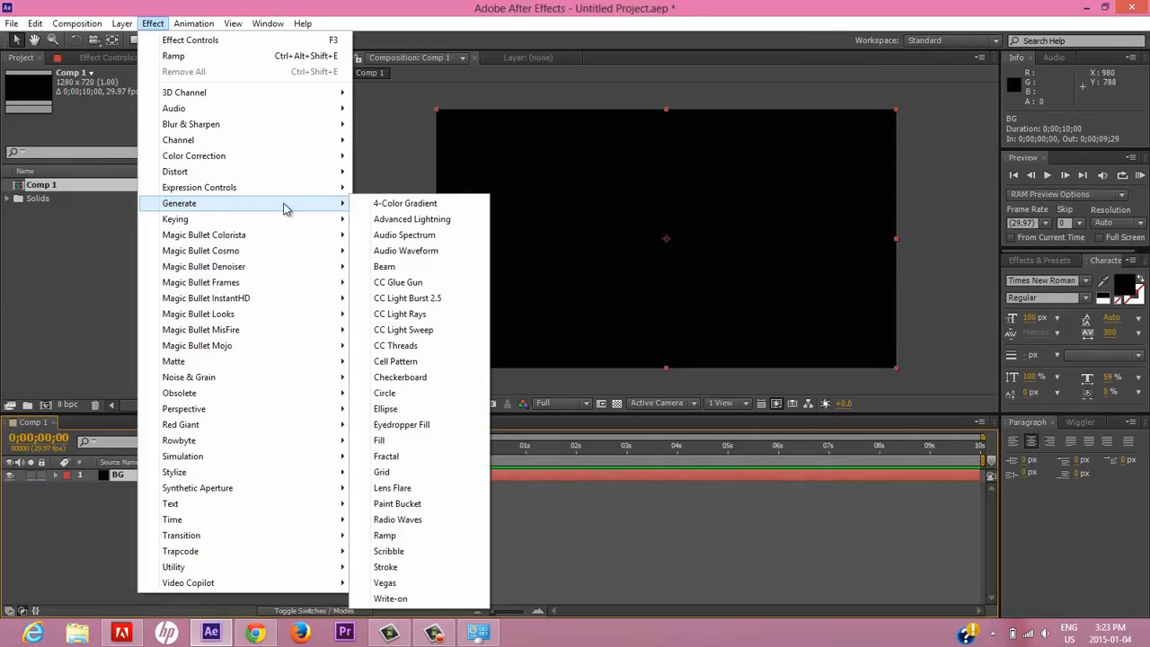
pyautogui.click(386, 535)
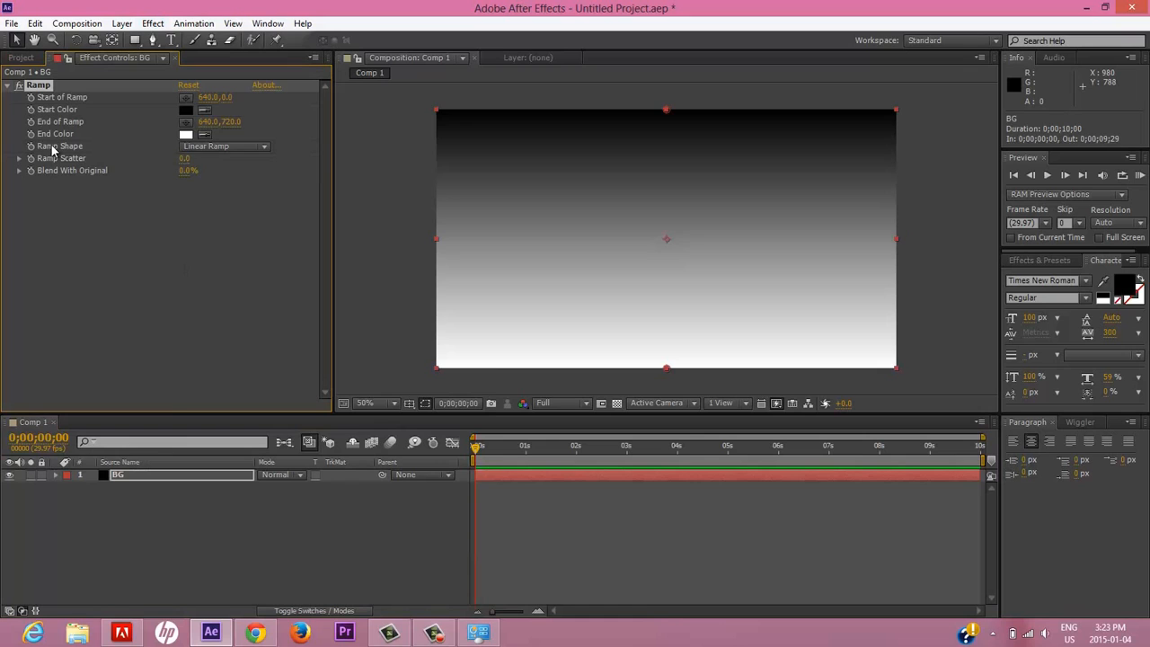
# Change the ramp shape to Radial Ramp and place its start point at the frame centre, about 636, 362.
pyautogui.click(264, 146)
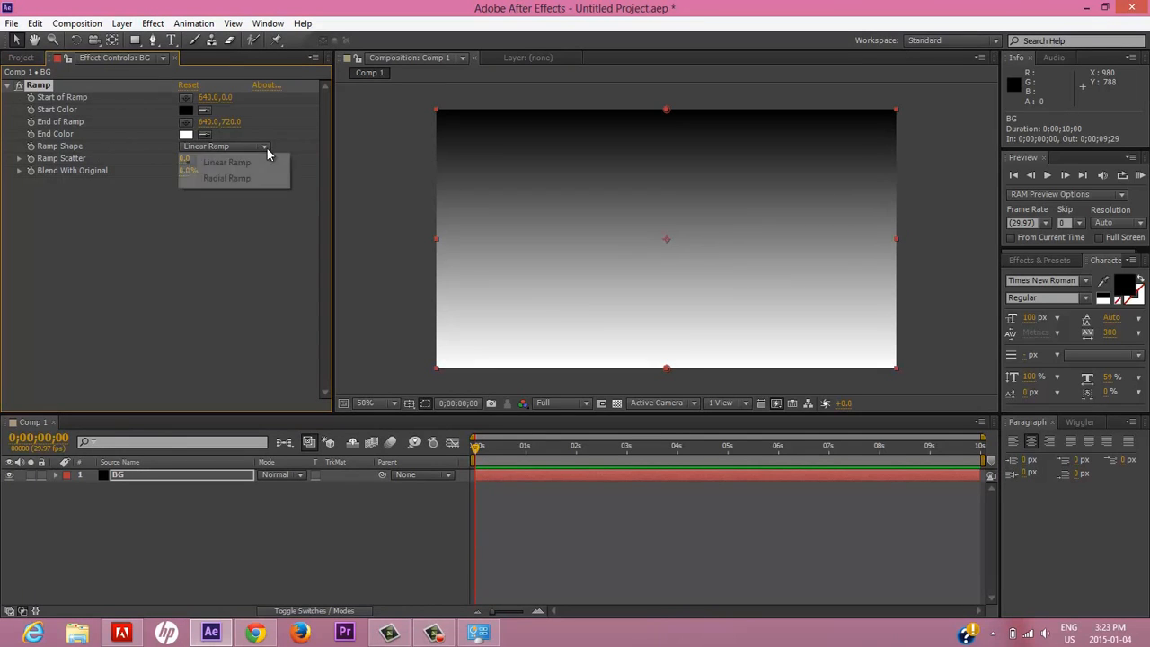
pyautogui.click(242, 174)
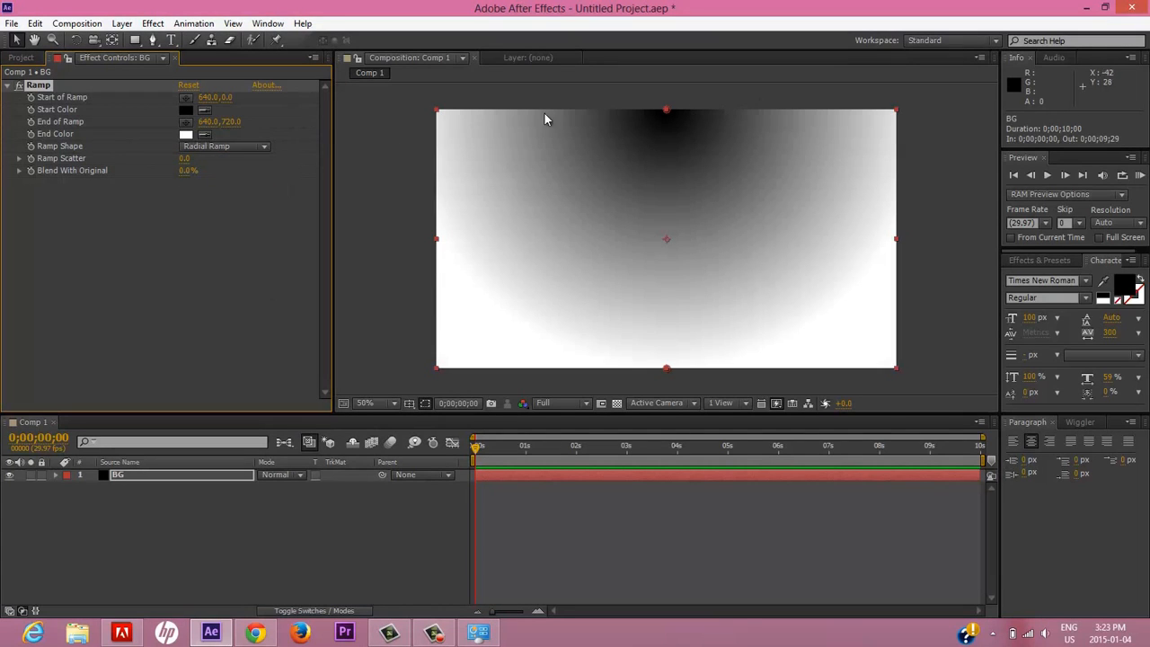
pyautogui.click(185, 97)
pyautogui.click(664, 239)
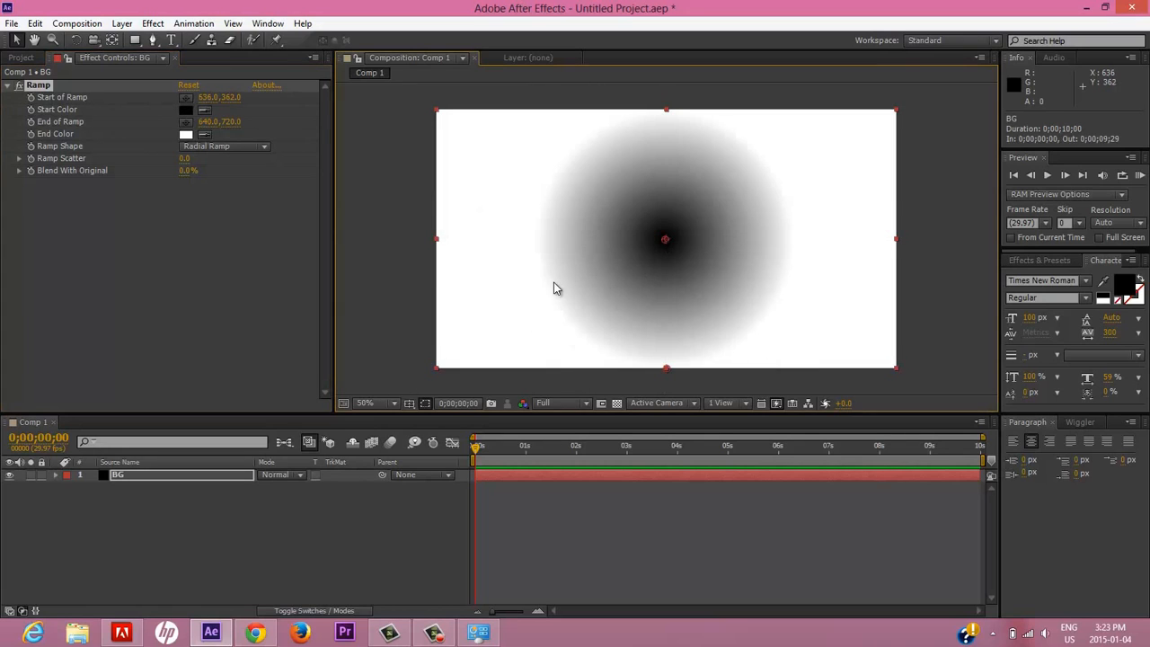
# Set the ramp's start color to dark red 640202 and its end color to black.
pyautogui.click(187, 111)
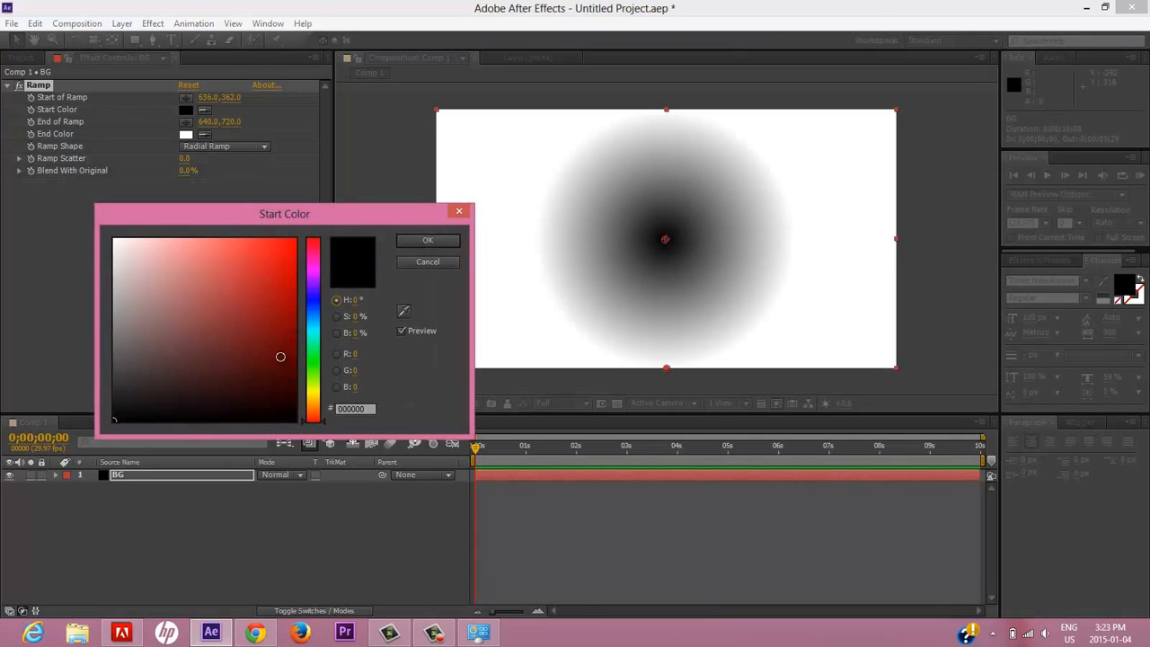
pyautogui.moveTo(281, 356); pyautogui.dragTo(290, 349)
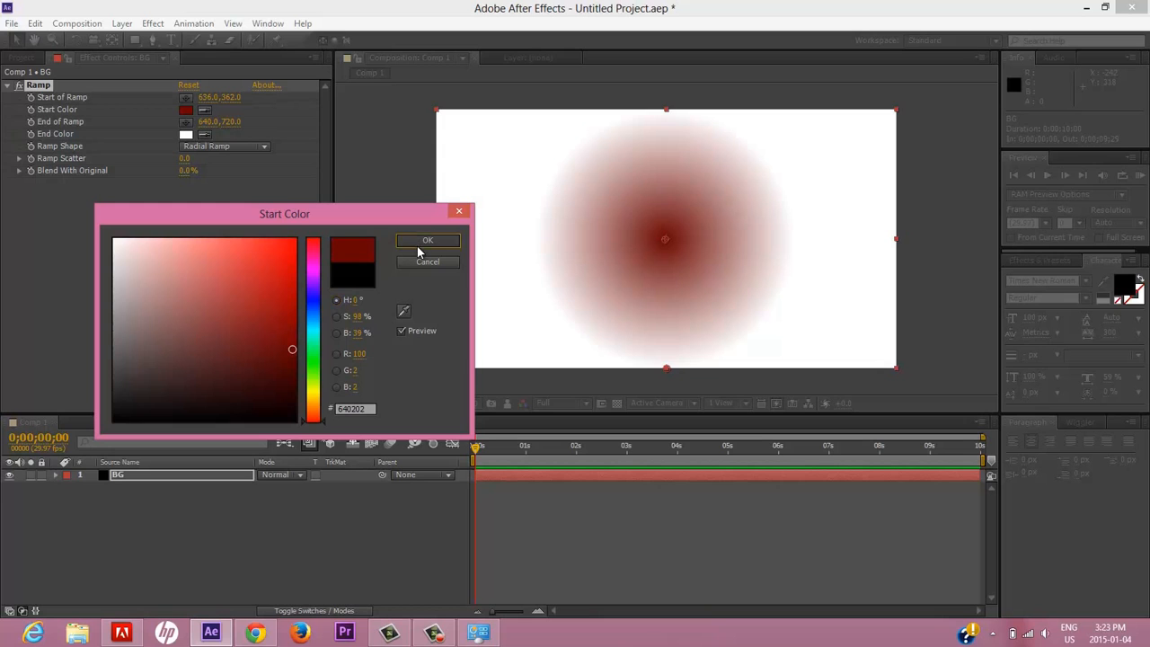
pyautogui.click(424, 241)
pyautogui.click(186, 134)
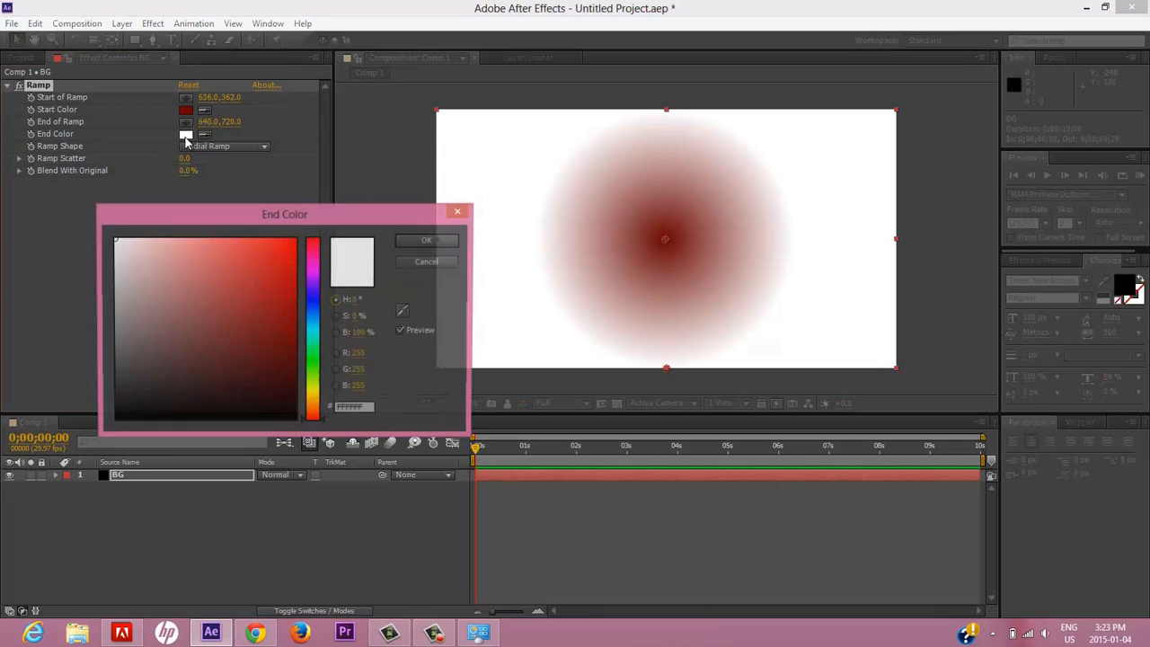
pyautogui.moveTo(226, 324); pyautogui.dragTo(70, 443)
pyautogui.click(429, 240)
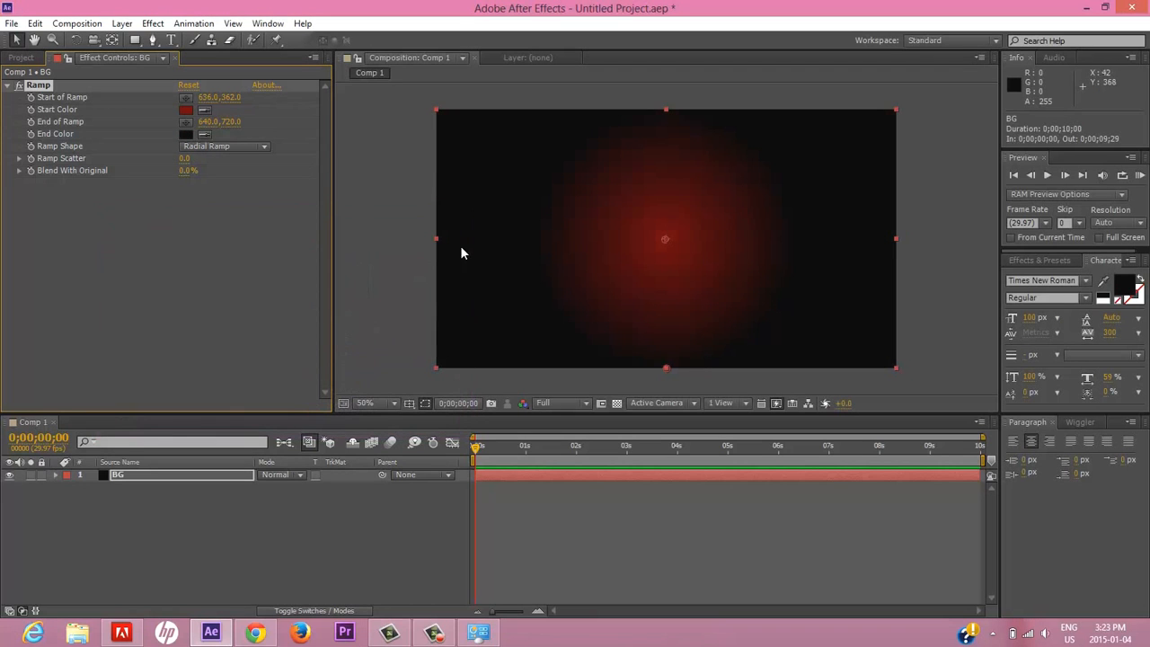
# Move the end of the ramp far below the frame to about 664, 1556, widening the red glow, and deselect the layer.
pyautogui.press(',')
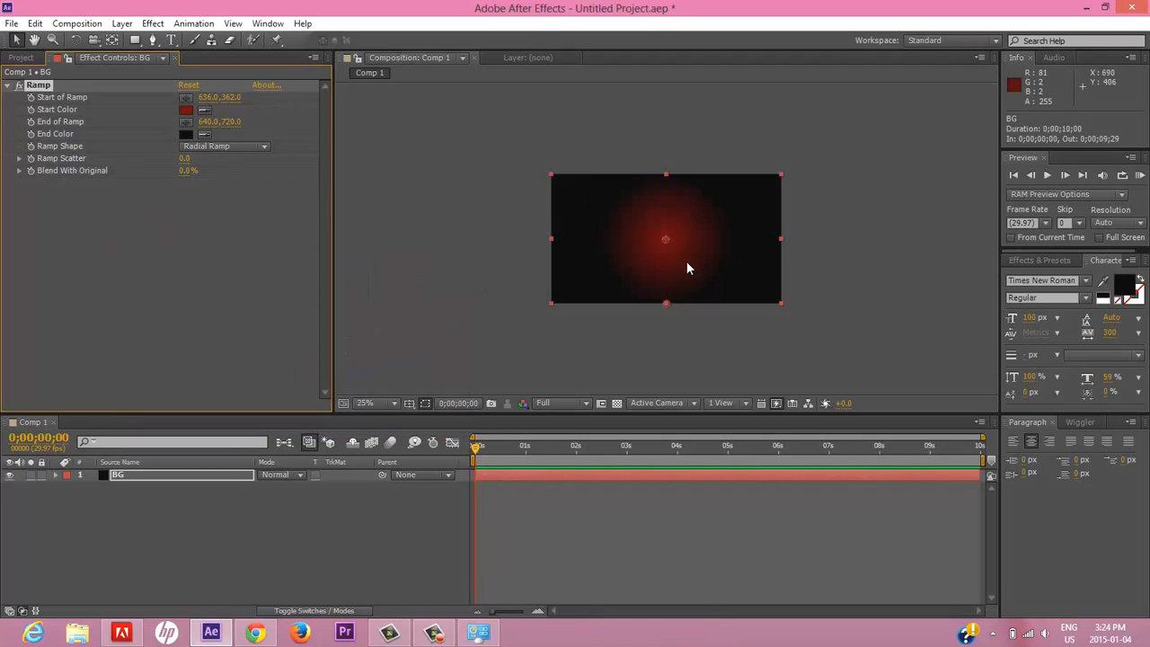
pyautogui.click(185, 122)
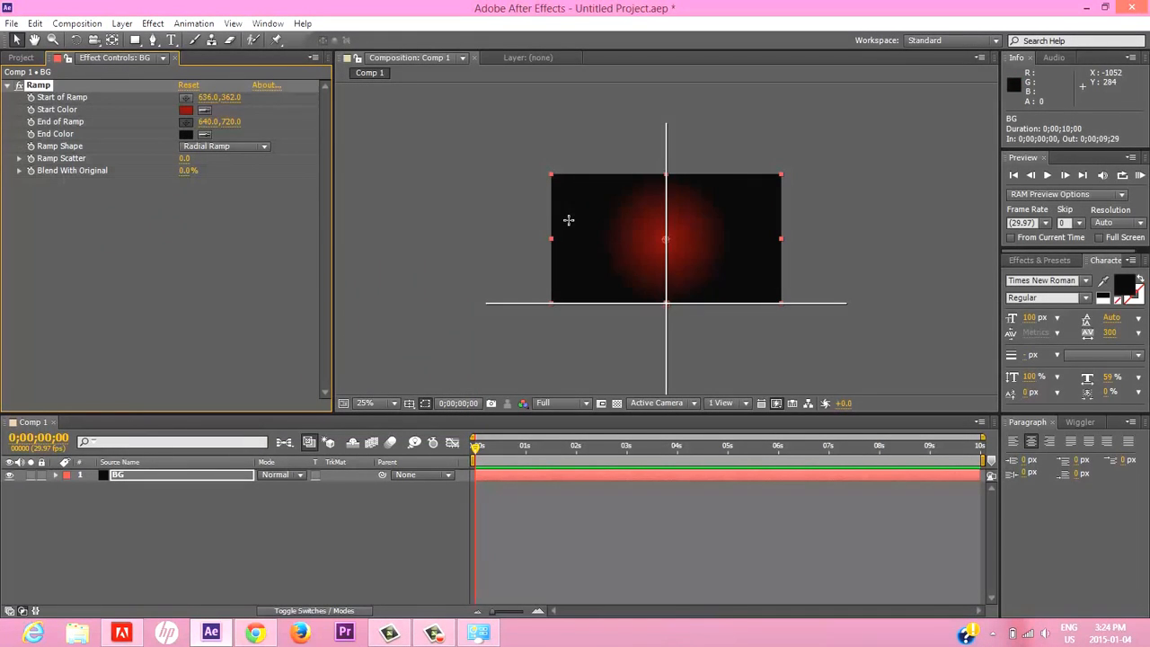
pyautogui.click(670, 367)
pyautogui.press(',')
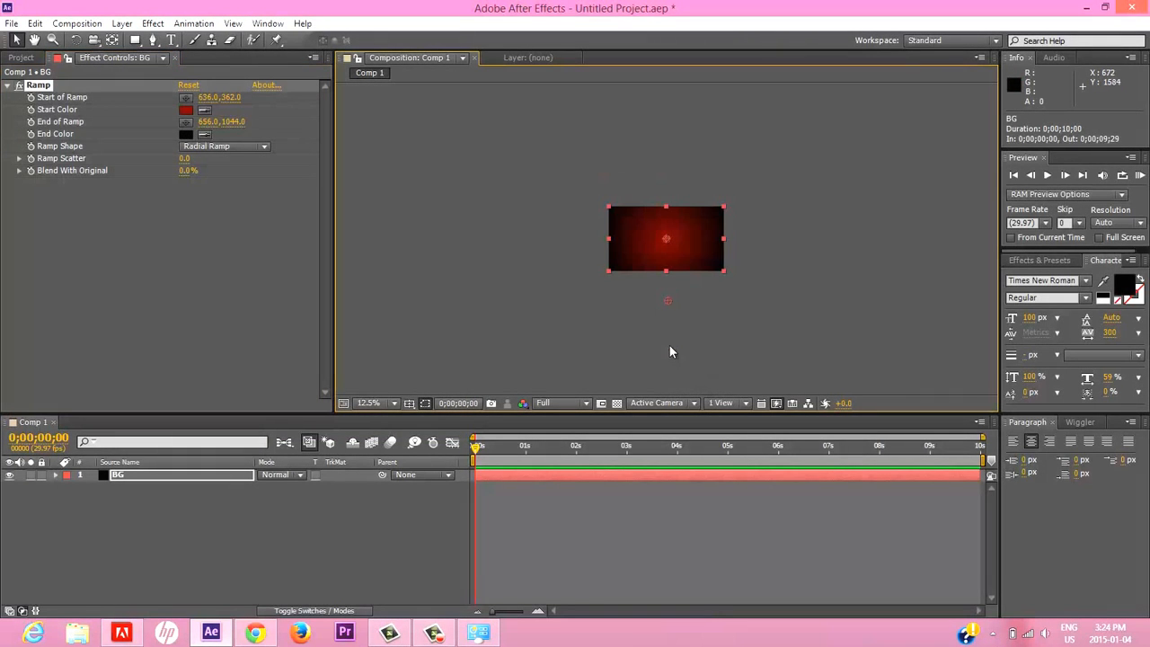
pyautogui.moveTo(666, 312); pyautogui.dragTo(667, 369)
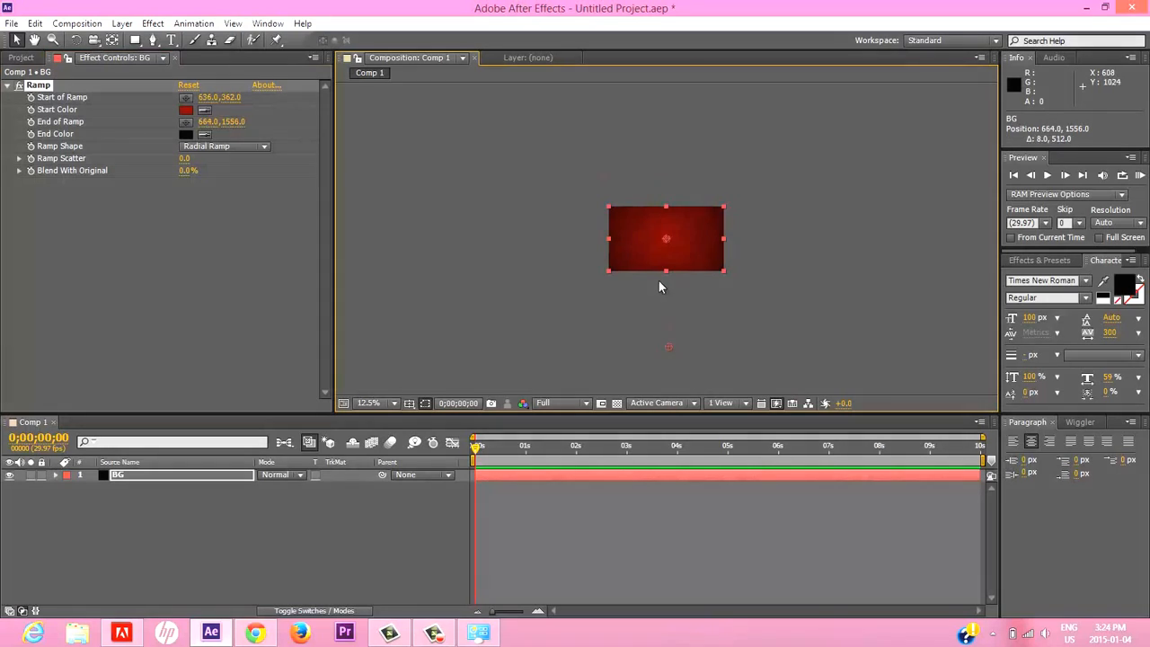
pyautogui.press('.')
pyautogui.press('.')
pyautogui.click(333, 531)
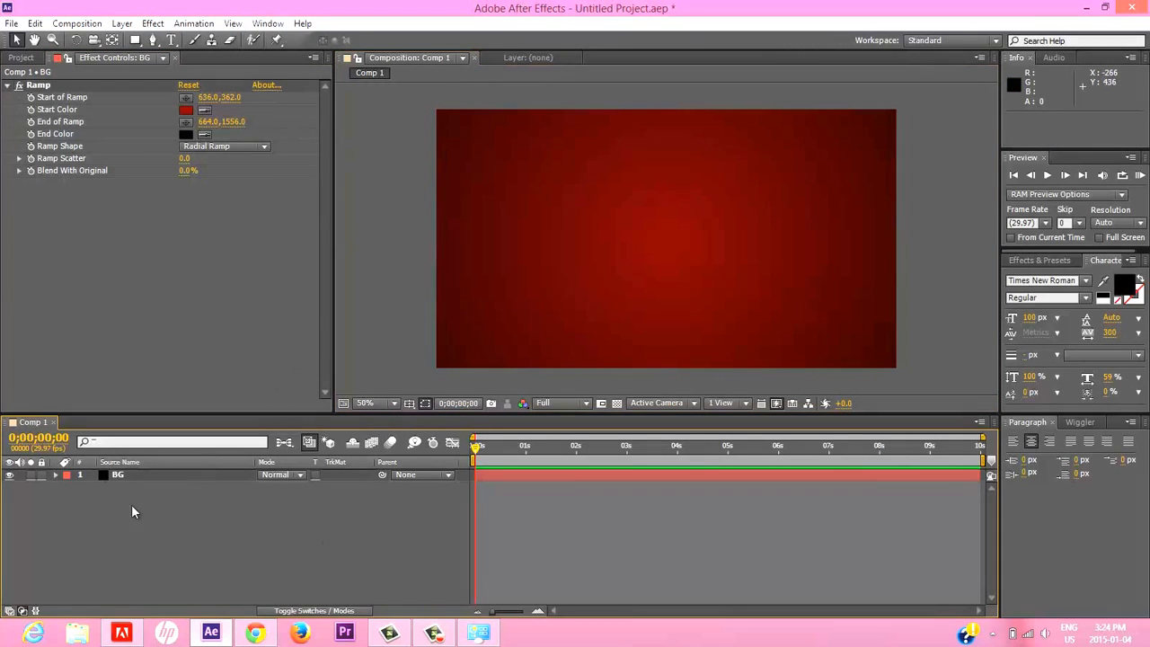
# Add a horizontal text layer reading "EXPLAIN CHANEL" over the background.
pyautogui.click(171, 41)
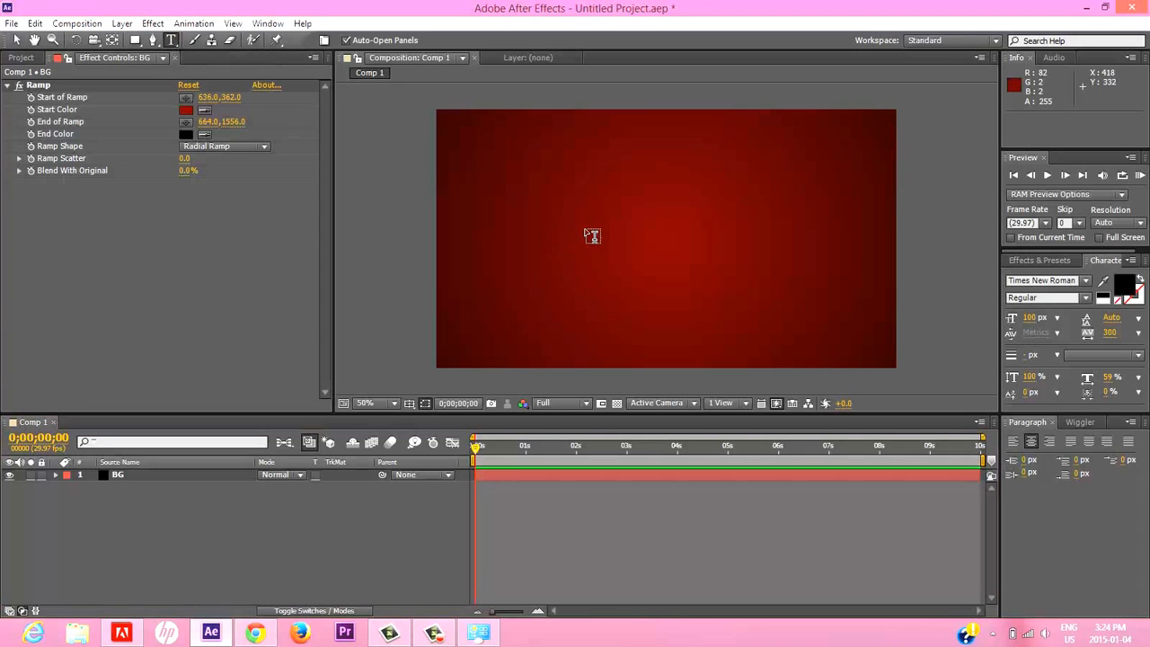
pyautogui.click(582, 236)
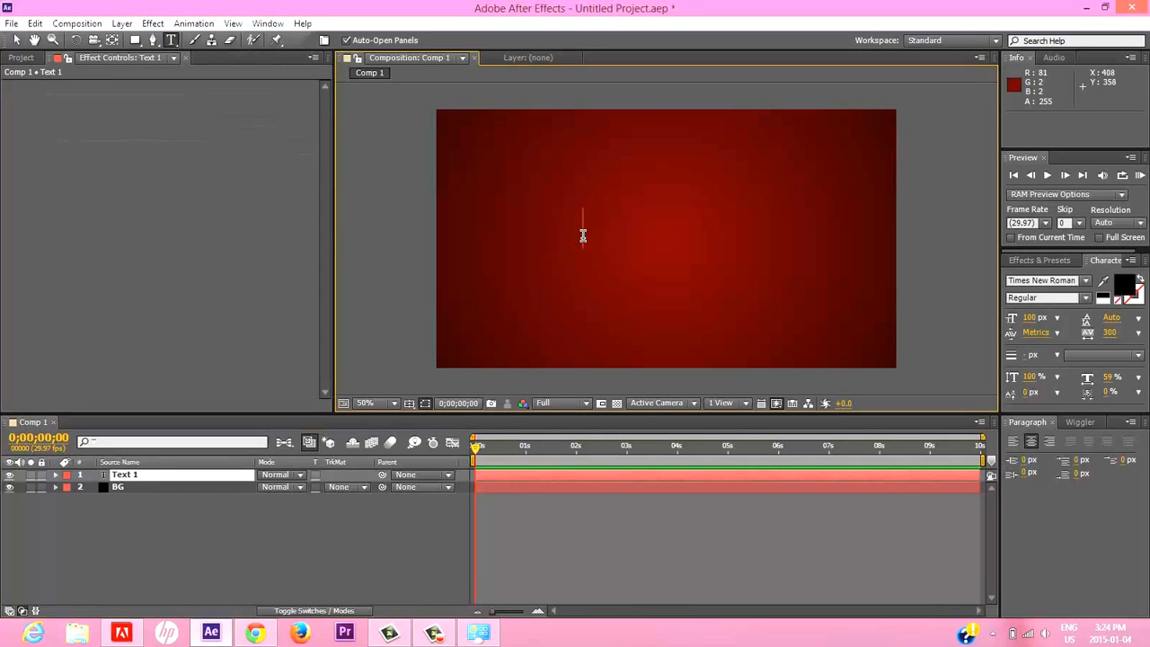
pyautogui.write('EXPLAIN CHANEL')
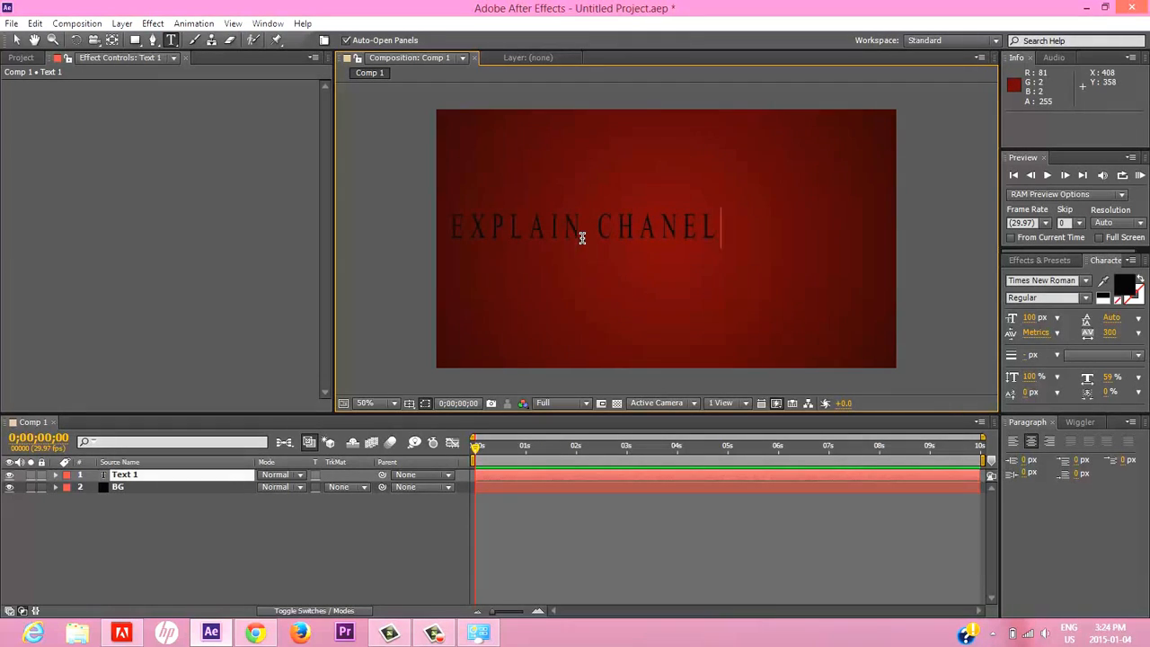
# Show the Title/Action Safe guides and move the text layer to the middle of the frame, at about 666, 390.
pyautogui.click(408, 402)
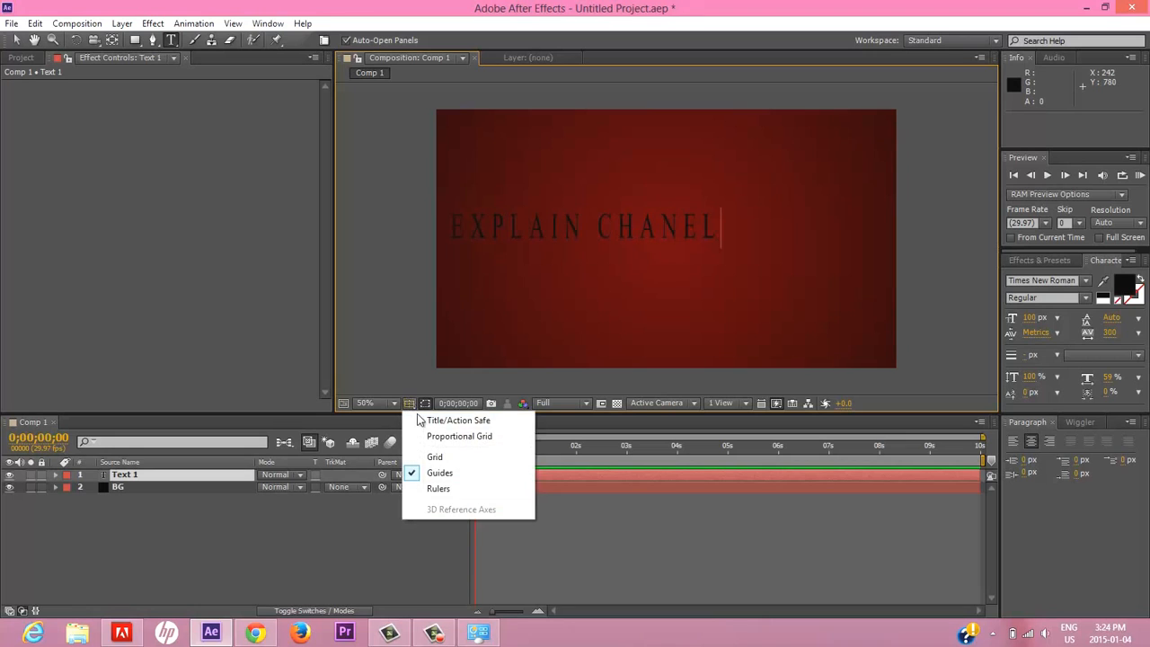
pyautogui.click(417, 421)
pyautogui.click(125, 477)
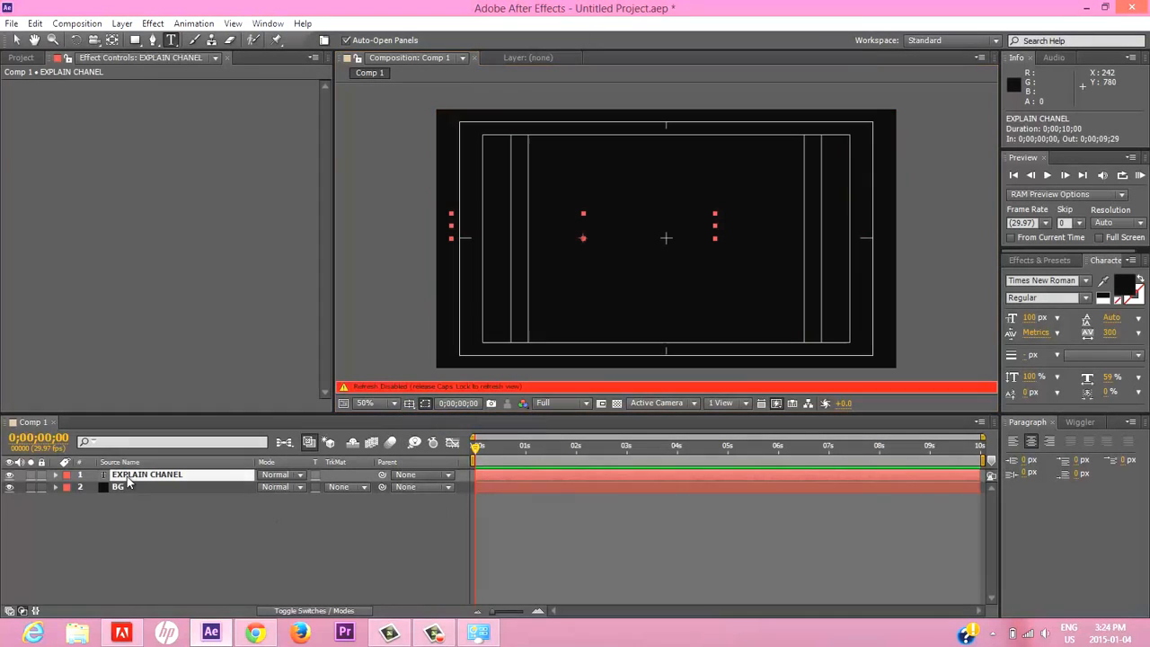
pyautogui.press('capslock')
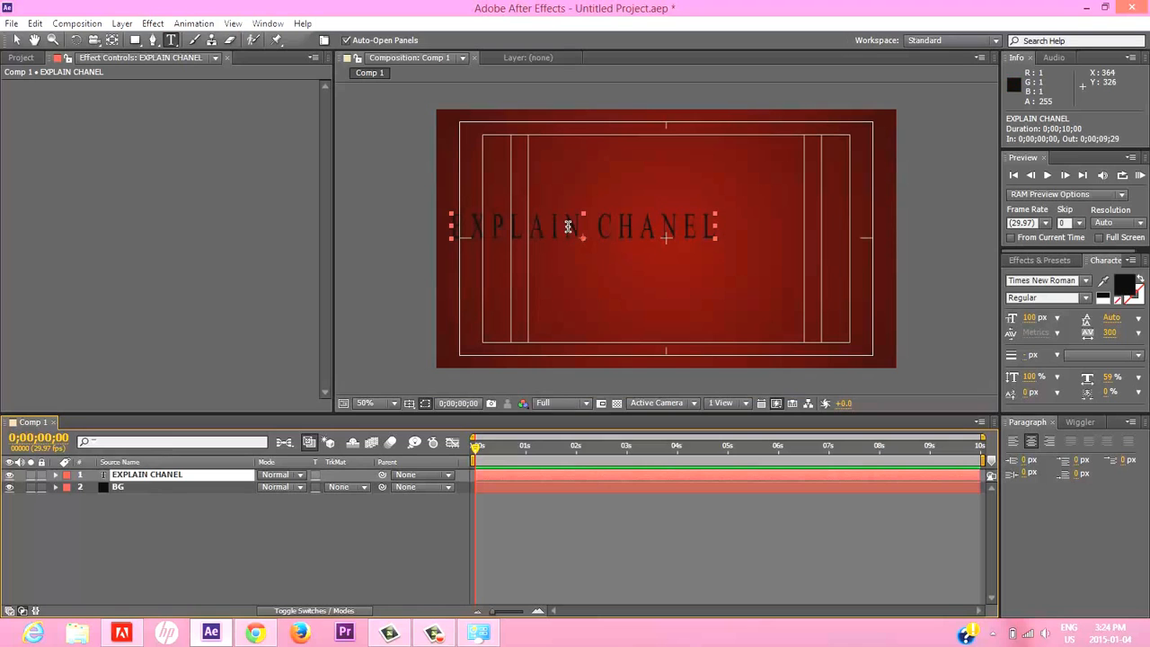
pyautogui.moveTo(559, 224); pyautogui.dragTo(652, 236)
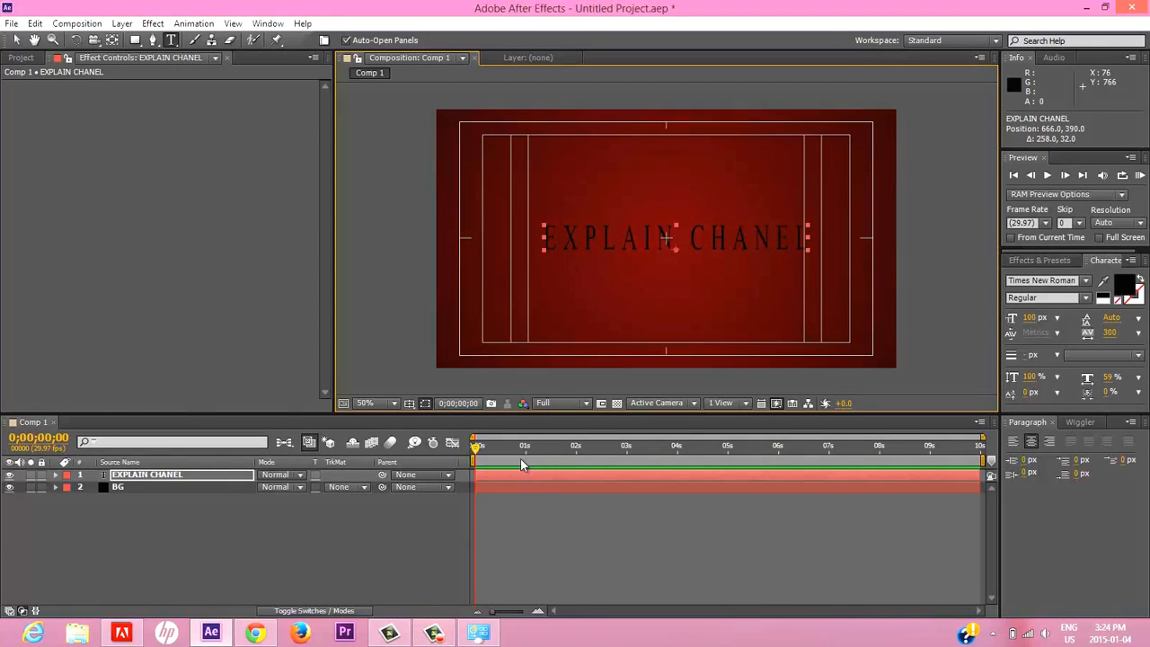
# Hide the Title/Action Safe guides and insert the missing N so the title text reads "EXPLAIN CHANNEL".
pyautogui.click(409, 402)
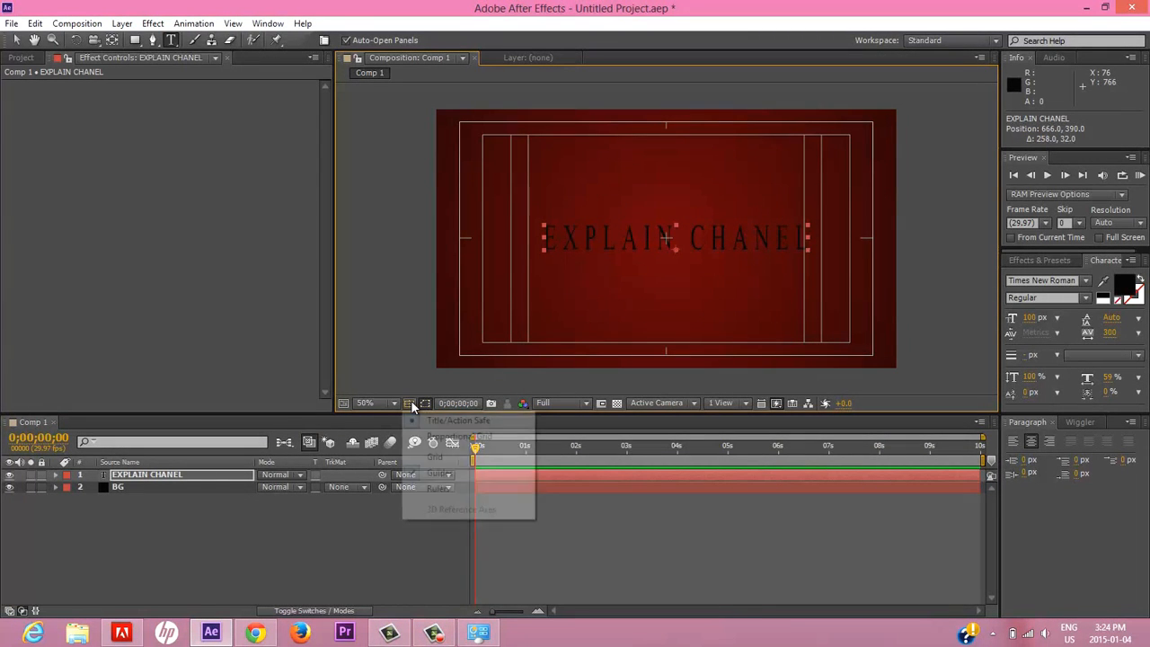
pyautogui.click(431, 420)
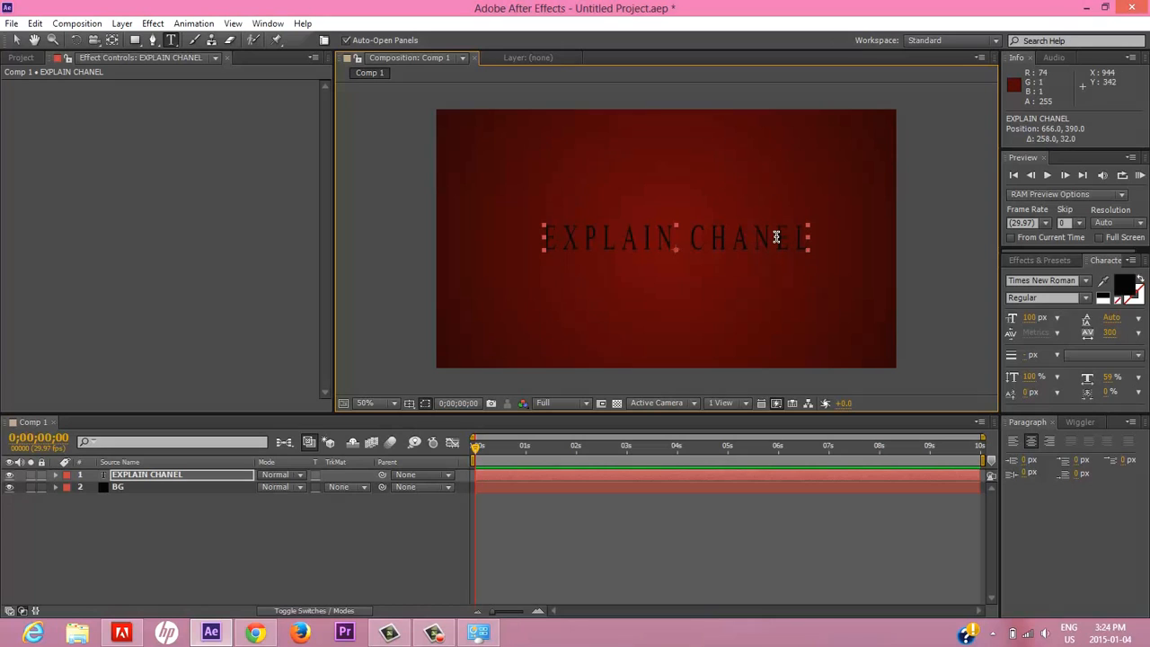
pyautogui.write('n')
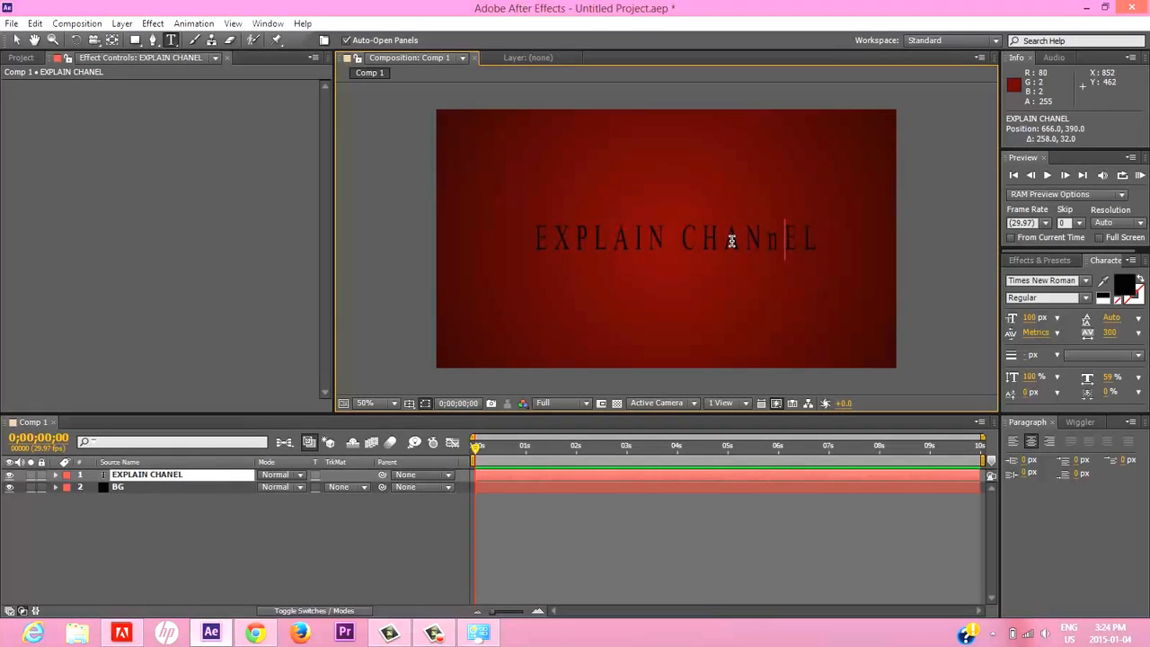
pyautogui.press('BackSpace')
pyautogui.write('N')
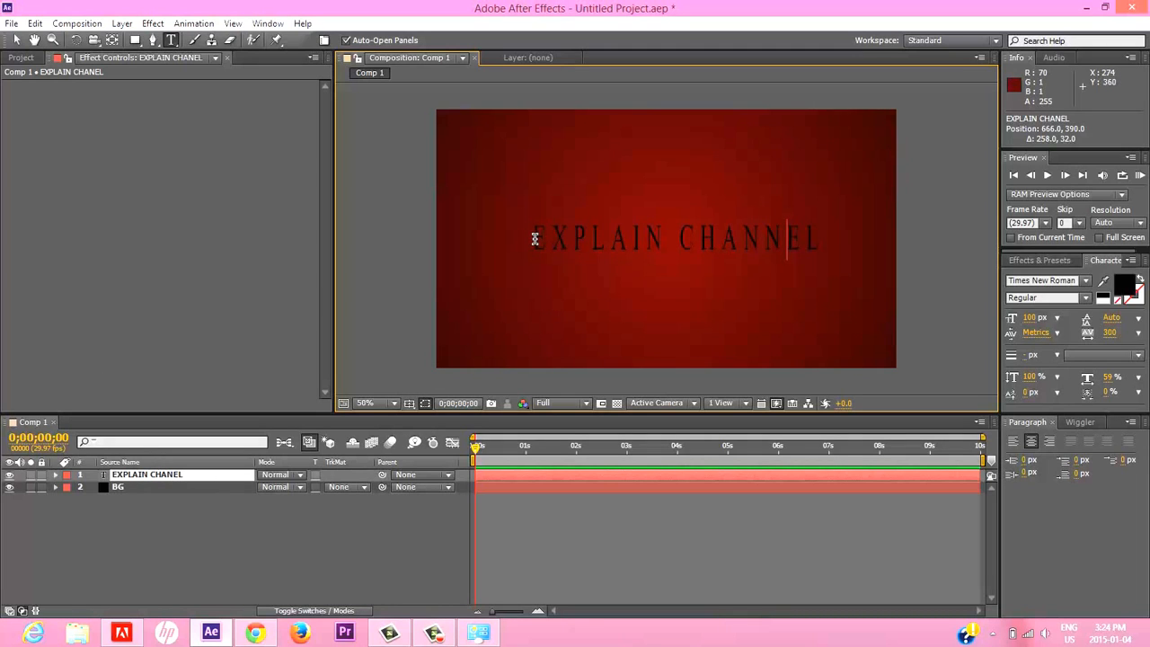
# Set the font of the whole title to Titania, shift the text slightly left to centre it in the frame, and deselect it.
pyautogui.moveTo(532, 237); pyautogui.dragTo(823, 248)
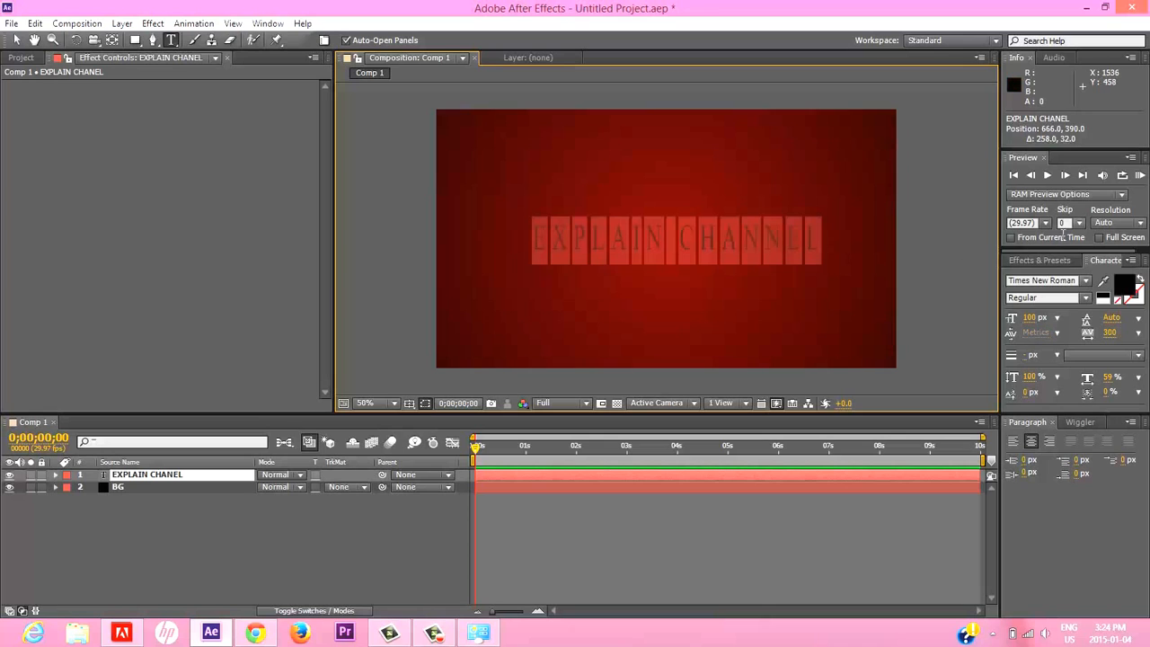
pyautogui.click(1085, 281)
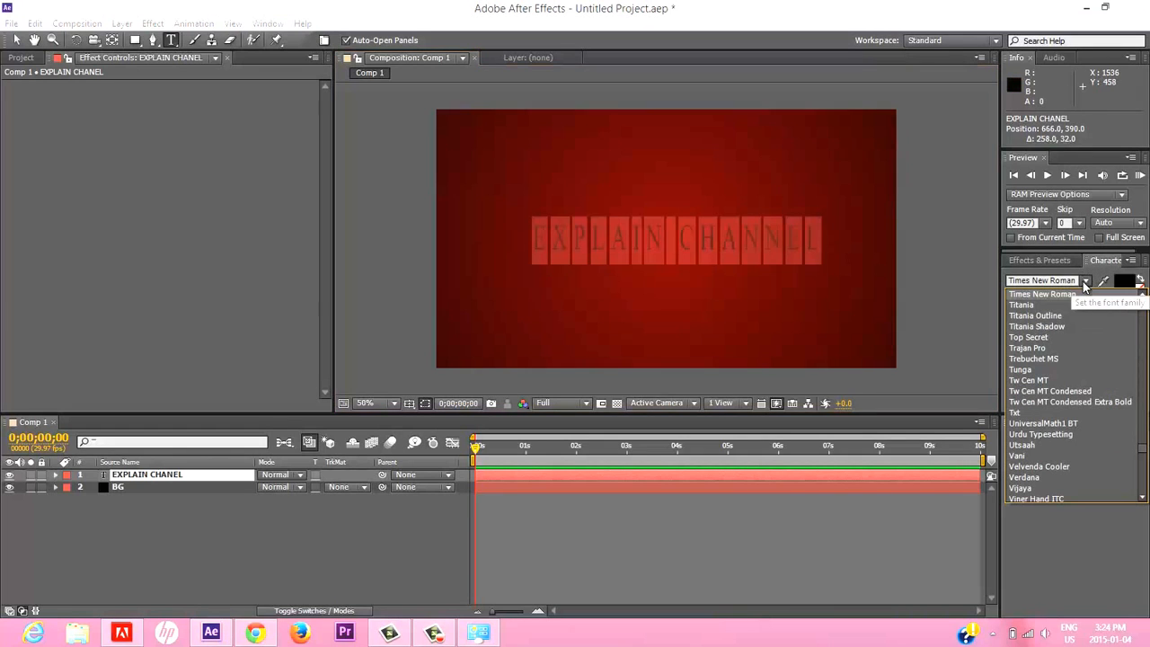
pyautogui.click(1035, 308)
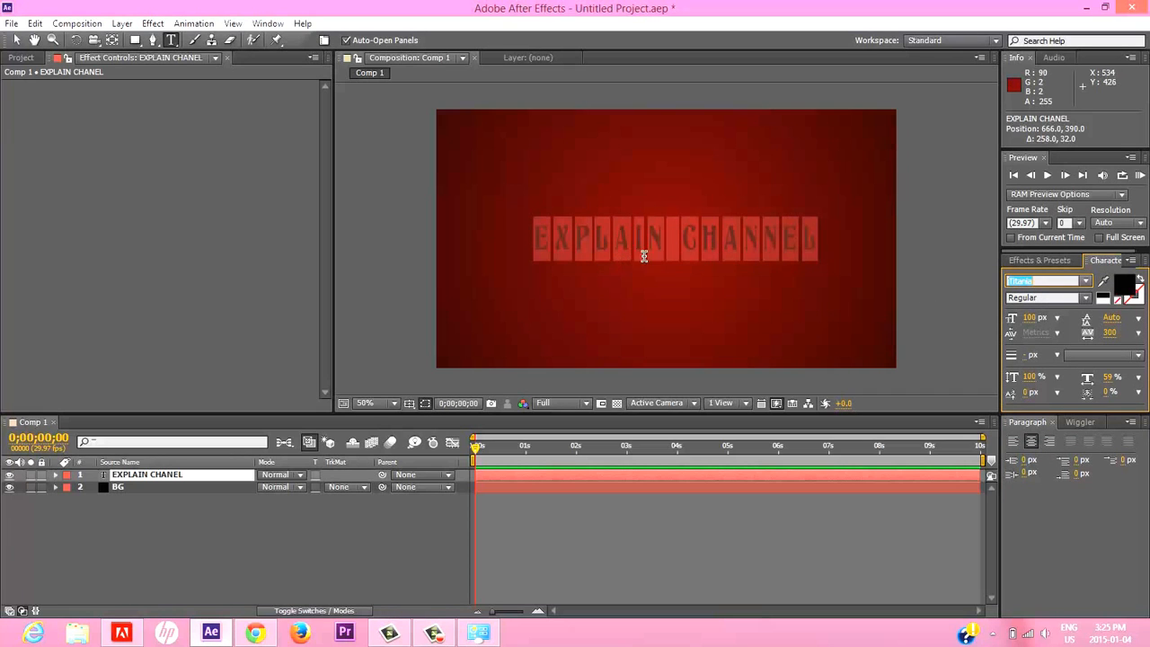
pyautogui.moveTo(775, 252); pyautogui.dragTo(763, 254)
pyautogui.click(328, 526)
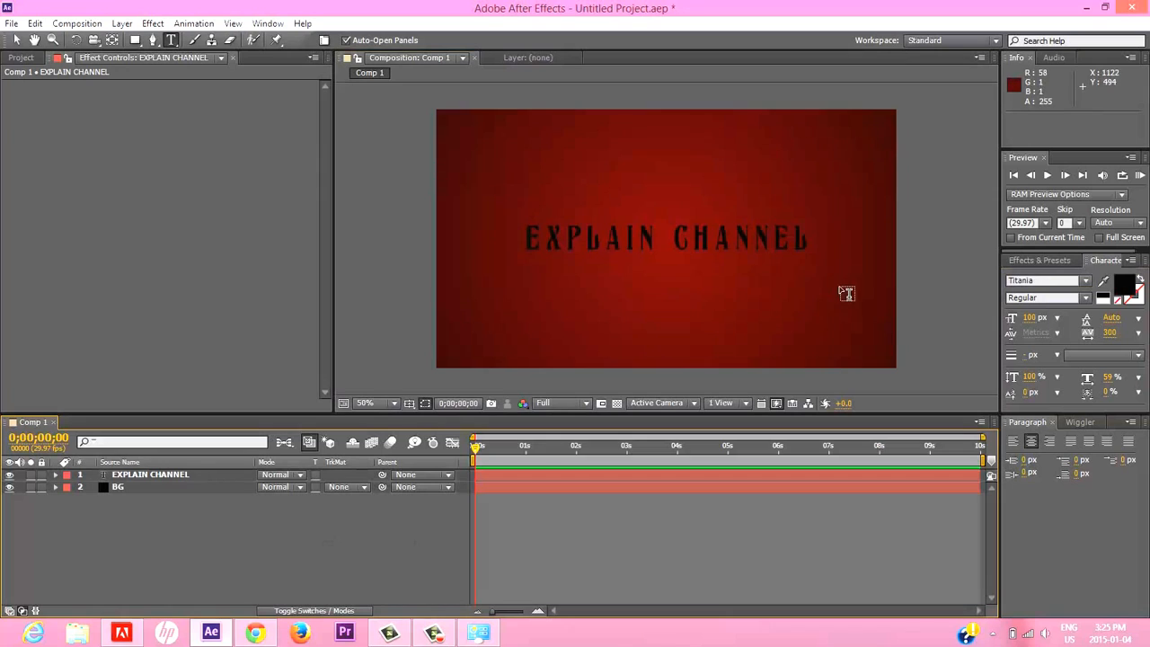
# Scale the "EXPLAIN CHANNEL" text layer up proportionally to 136% in the composition view.
pyautogui.click(150, 475)
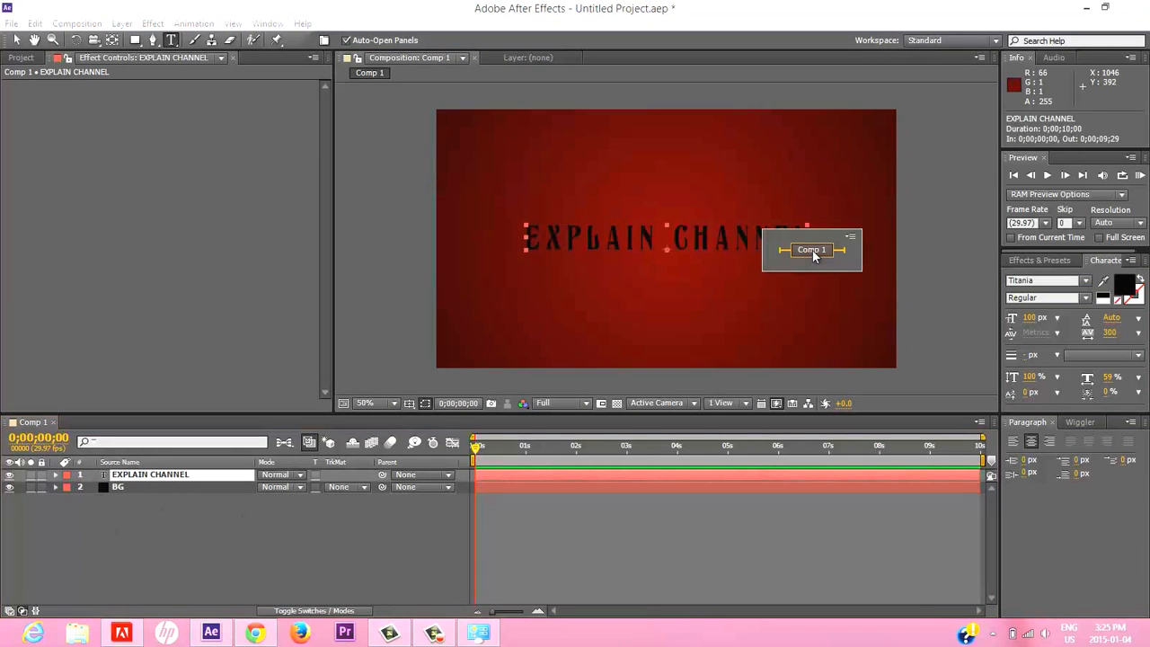
pyautogui.click(395, 519)
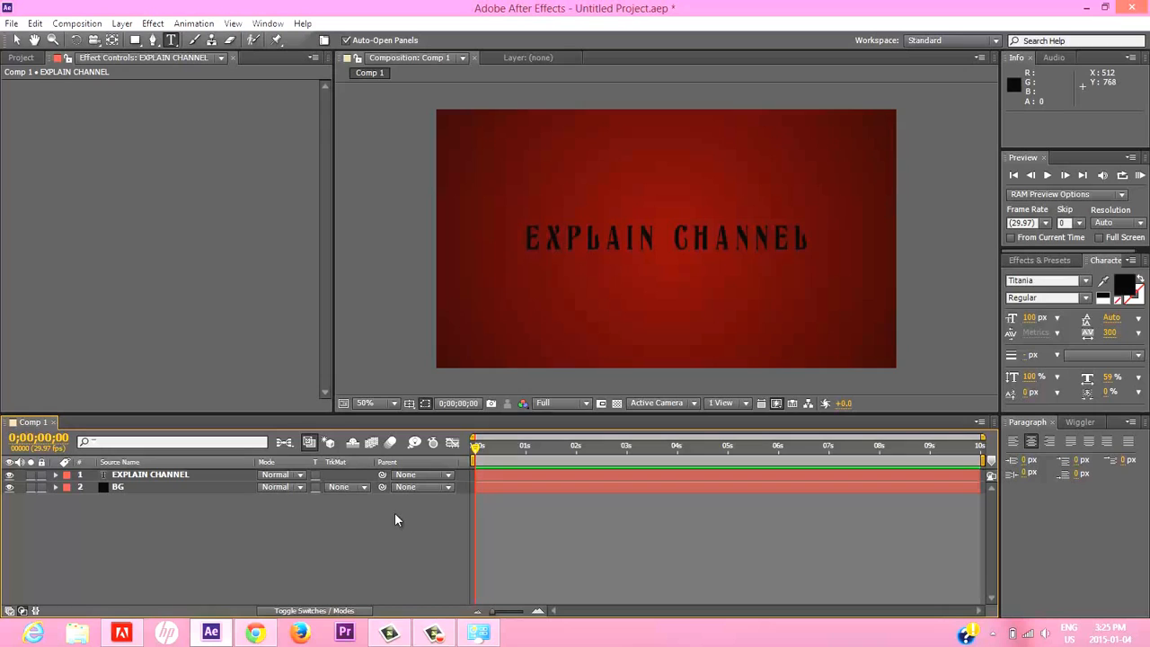
pyautogui.click(177, 474)
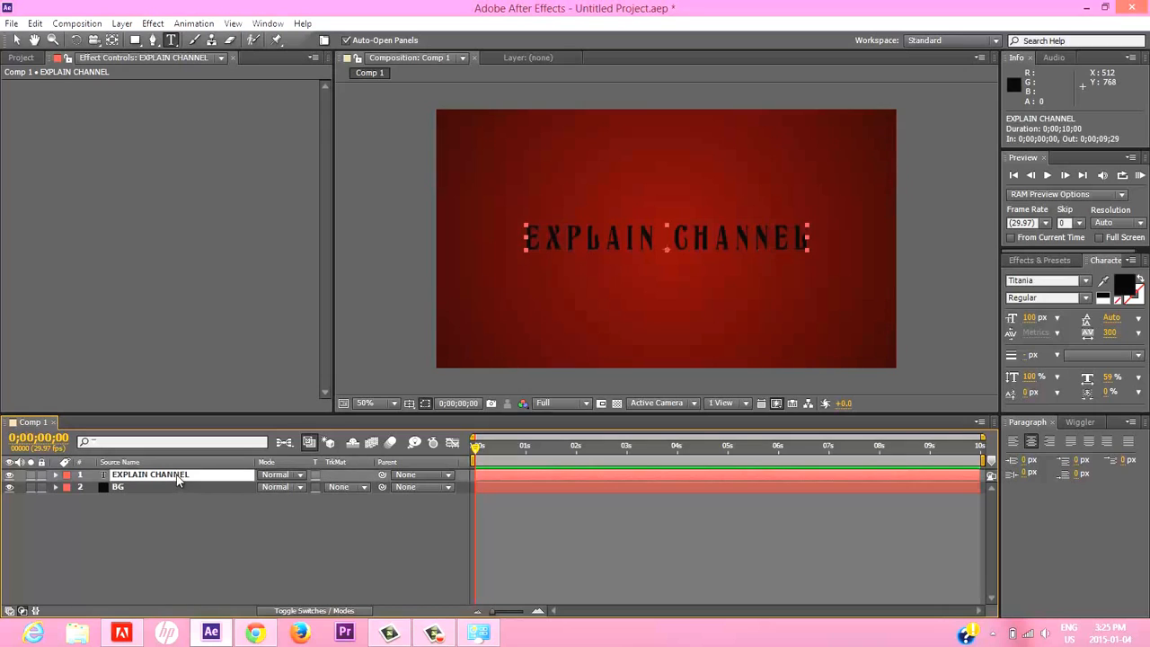
pyautogui.click(16, 39)
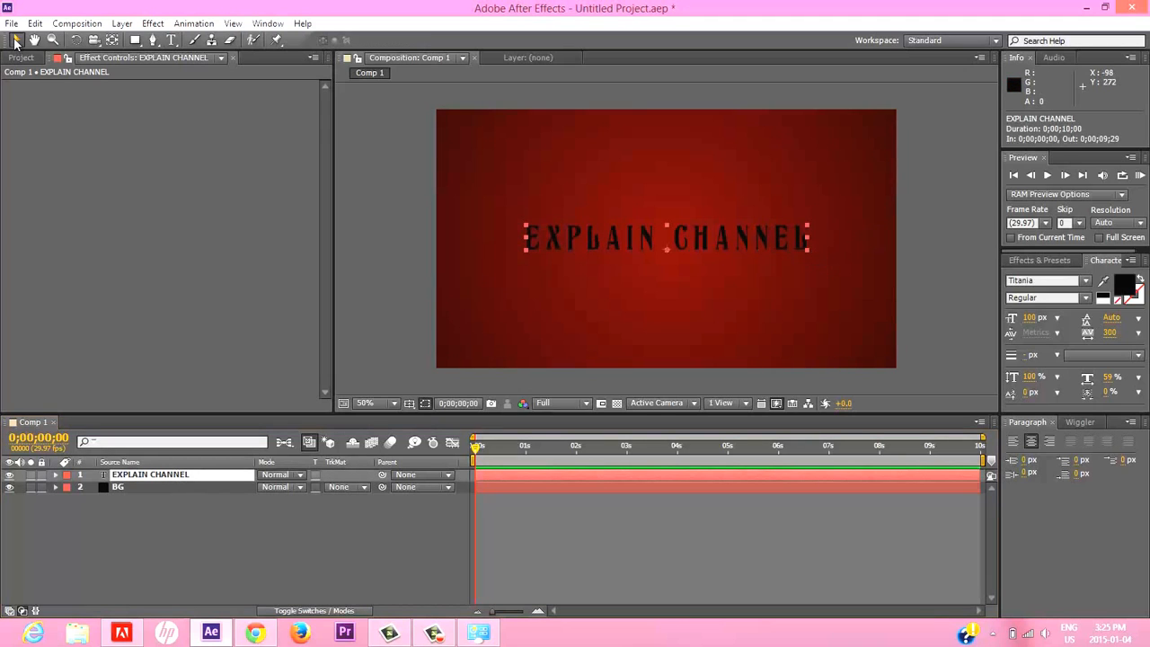
pyautogui.click(809, 250)
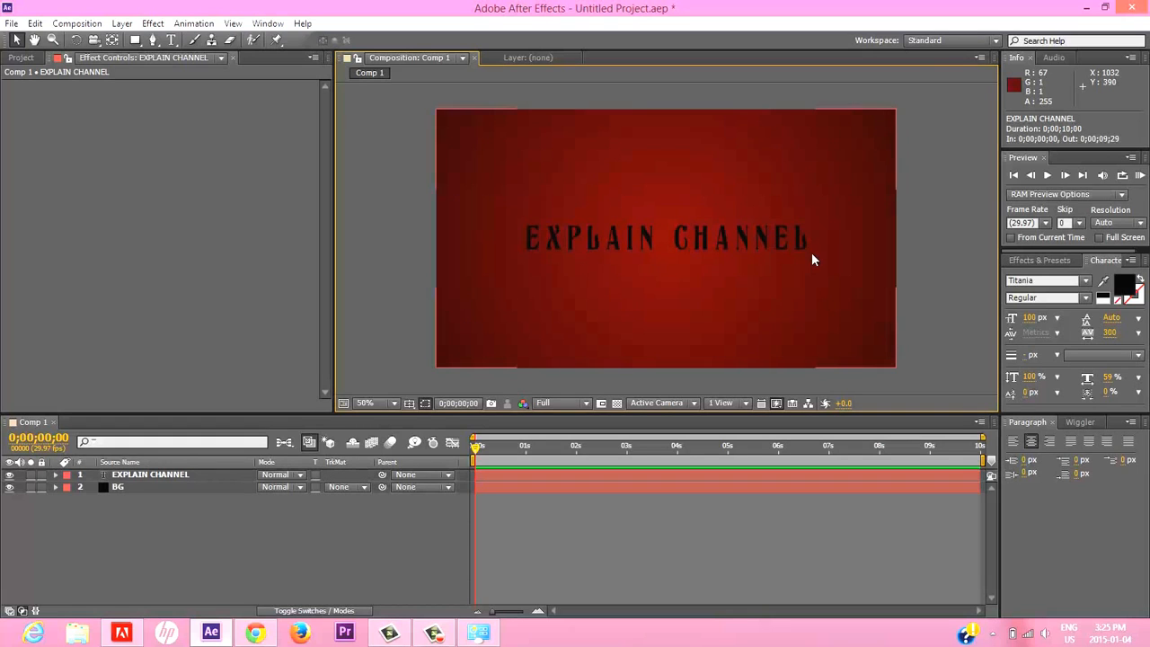
pyautogui.click(759, 249)
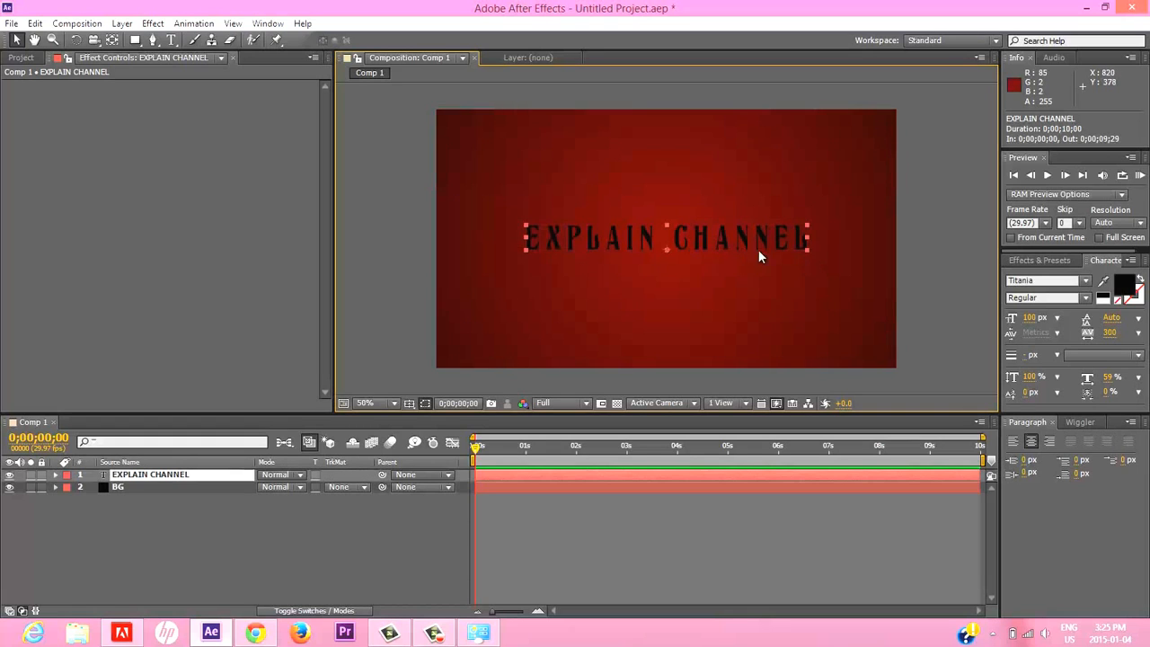
pyautogui.click(808, 249)
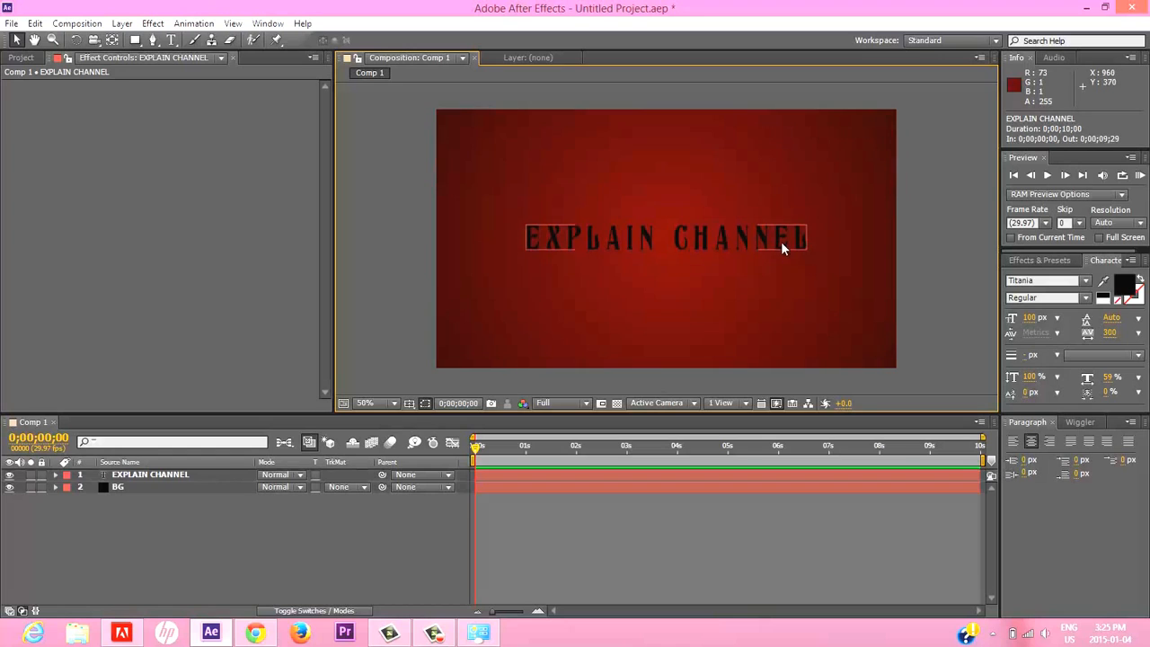
pyautogui.click(781, 241)
pyautogui.moveTo(806, 250); pyautogui.dragTo(856, 288)
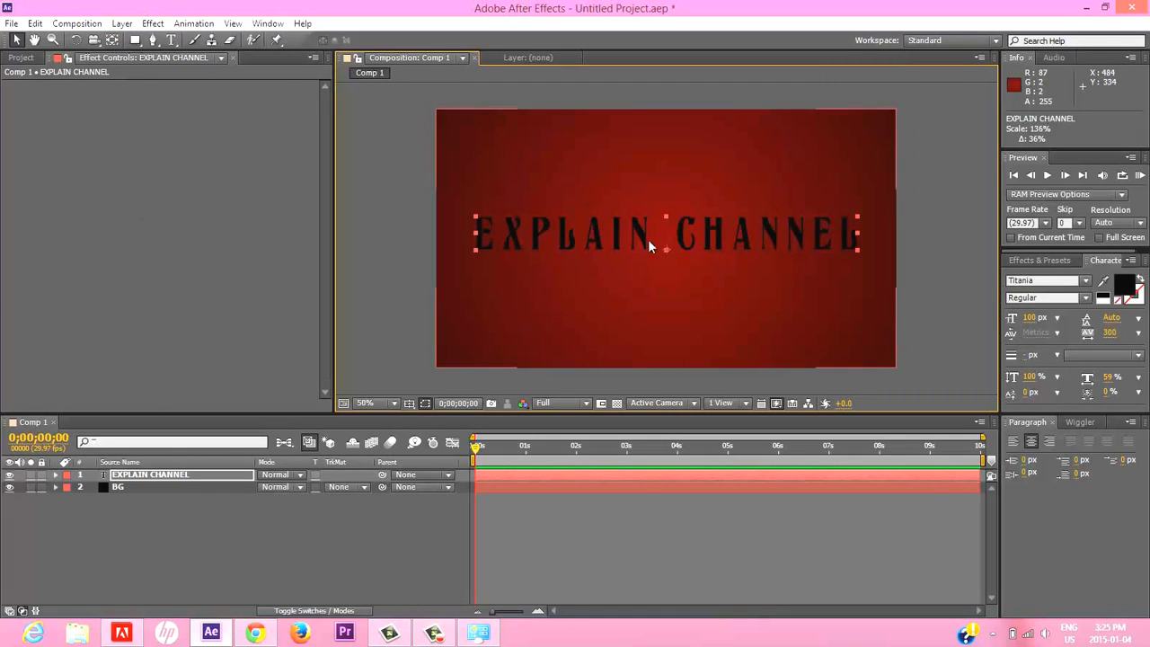
# Move the text layer's anchor point up to the middle of the lettering with the Pan Behind tool, and deselect the layer.
pyautogui.click(113, 41)
pyautogui.moveTo(668, 248); pyautogui.dragTo(667, 236)
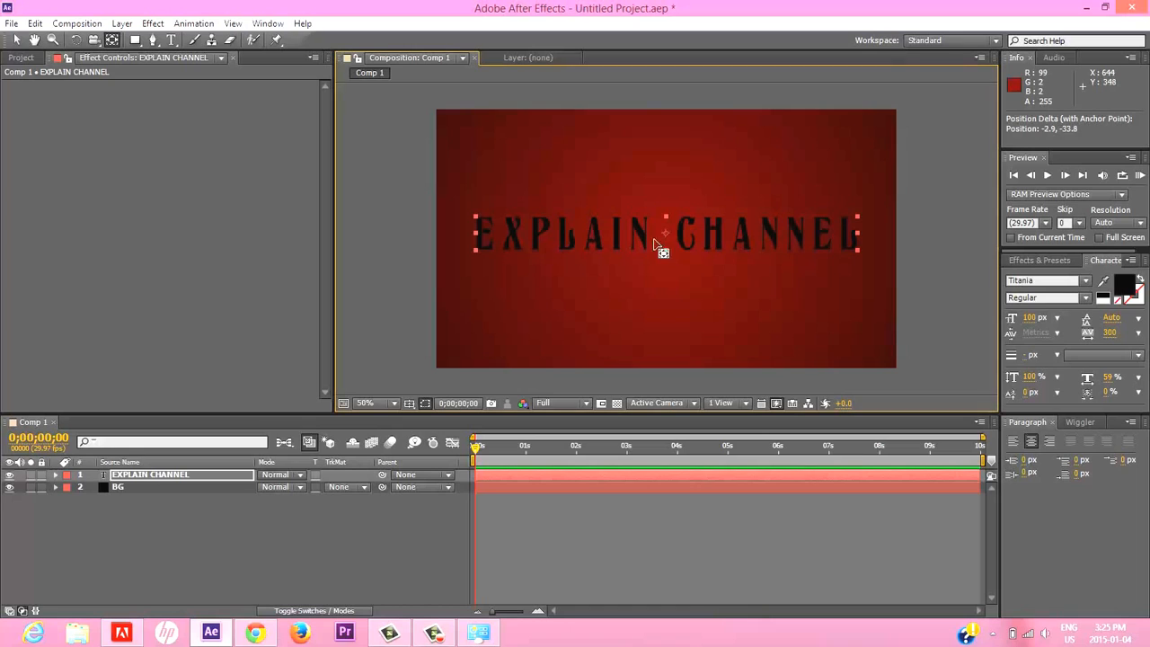
pyautogui.click(223, 522)
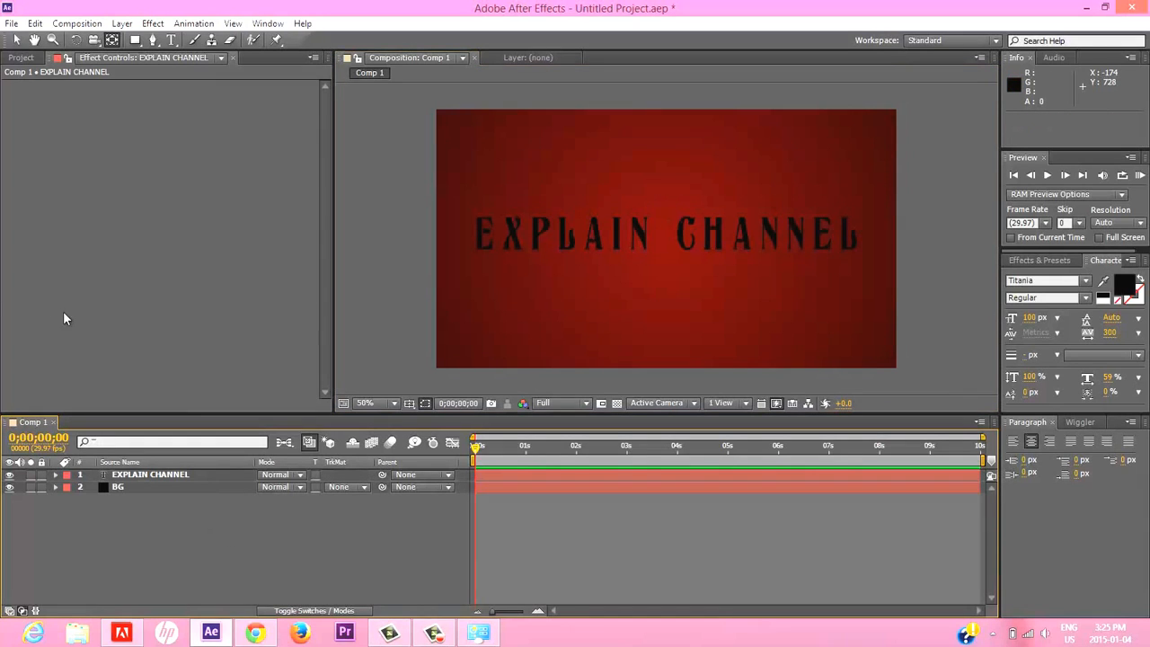
# Create an opacity keyframe at 100% on the "EXPLAIN CHANNEL" layer and place it at 0;00;00;29.
pyautogui.click(158, 478)
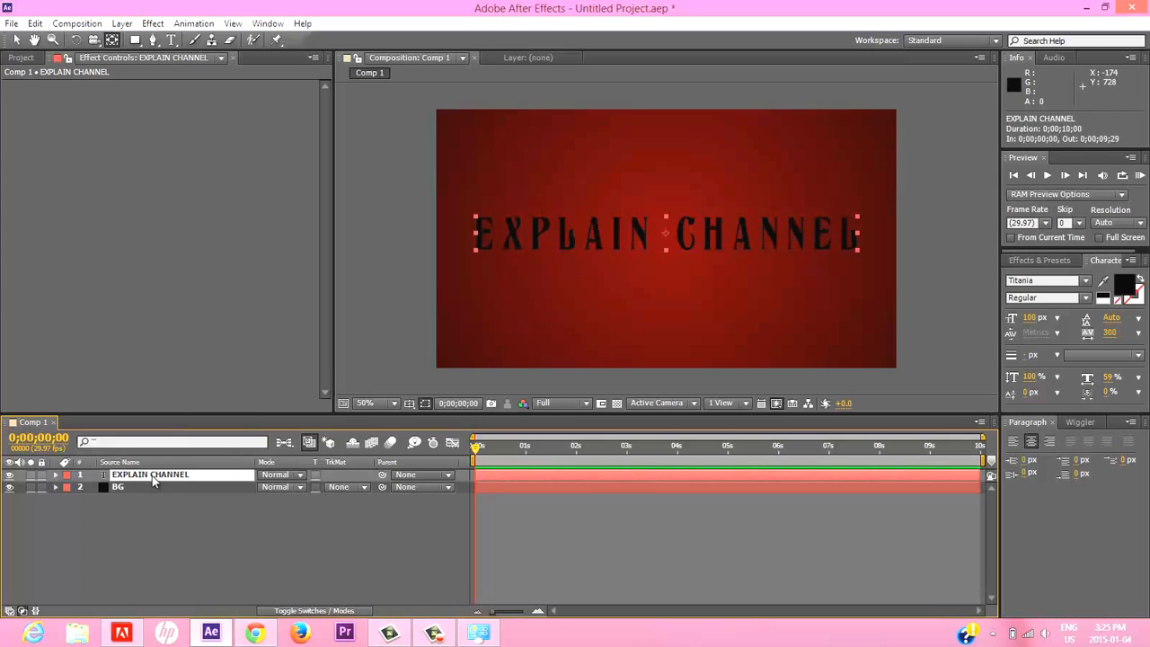
pyautogui.press('t')
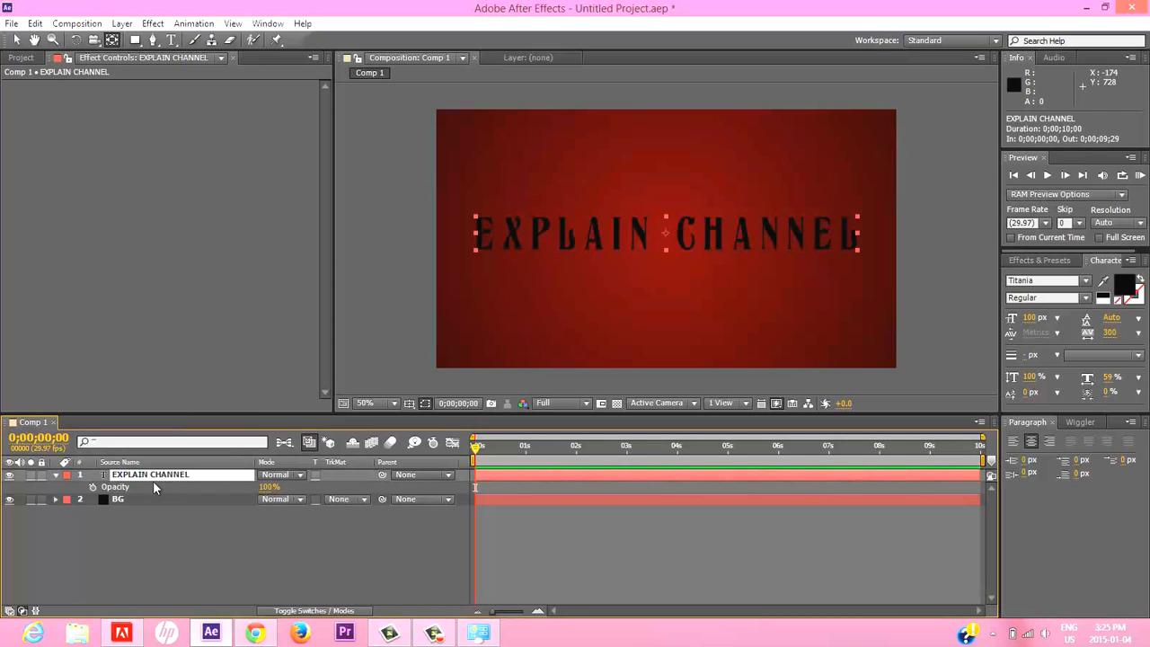
pyautogui.click(92, 487)
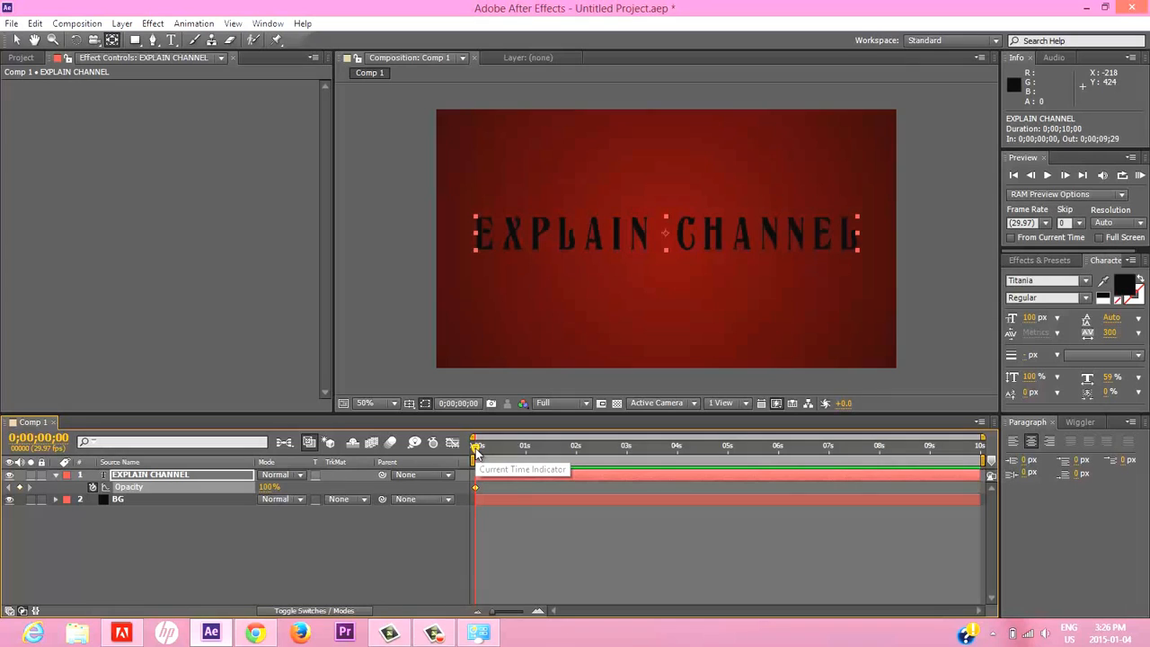
pyautogui.moveTo(475, 450); pyautogui.dragTo(485, 451)
pyautogui.moveTo(516, 449); pyautogui.dragTo(525, 450)
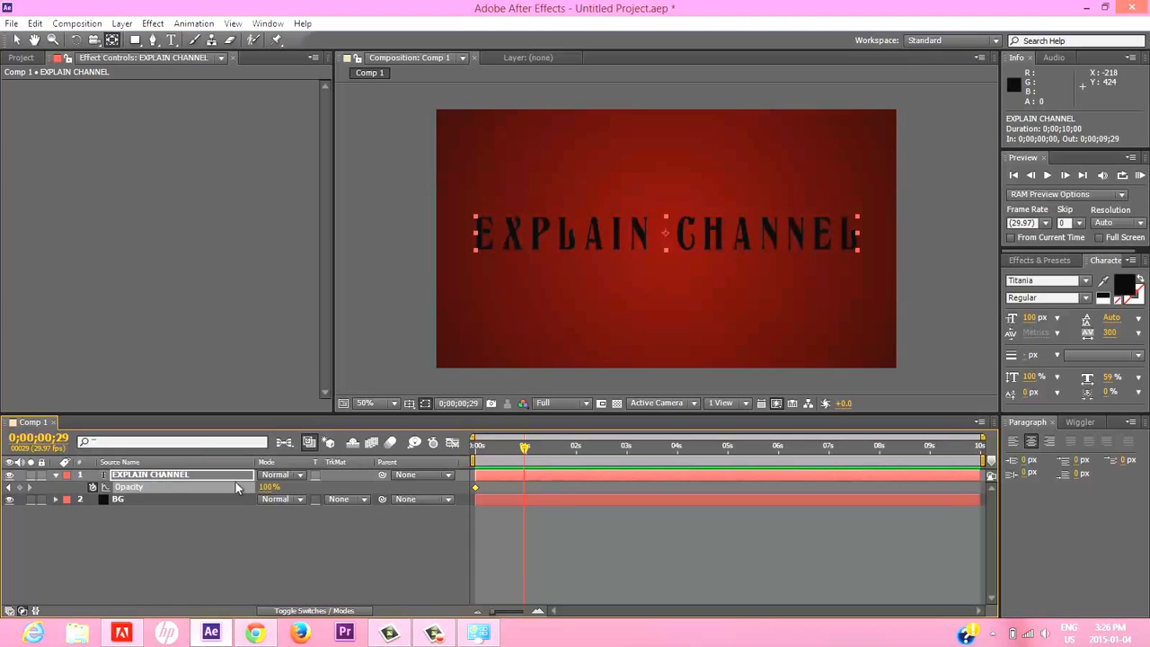
pyautogui.click(477, 487)
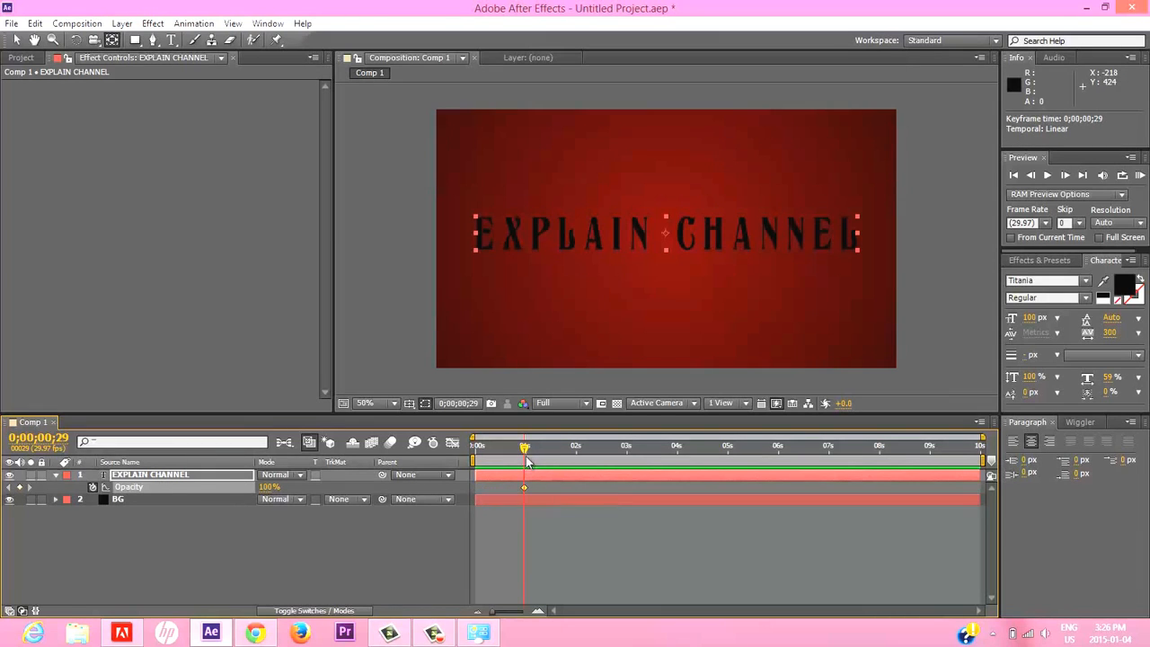
# Set the text layer's opacity to 0% at 0;00;00;00 and play a RAM preview of the fade-in.
pyautogui.moveTo(524, 446); pyautogui.dragTo(466, 447)
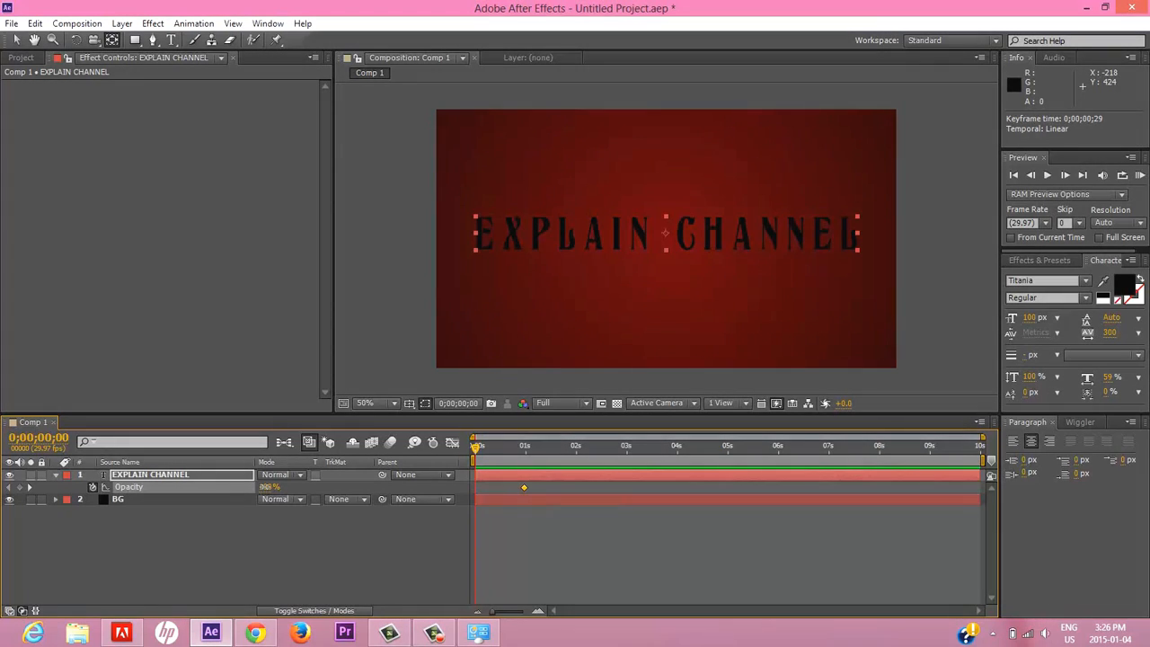
pyautogui.click(268, 487)
pyautogui.press('Return')
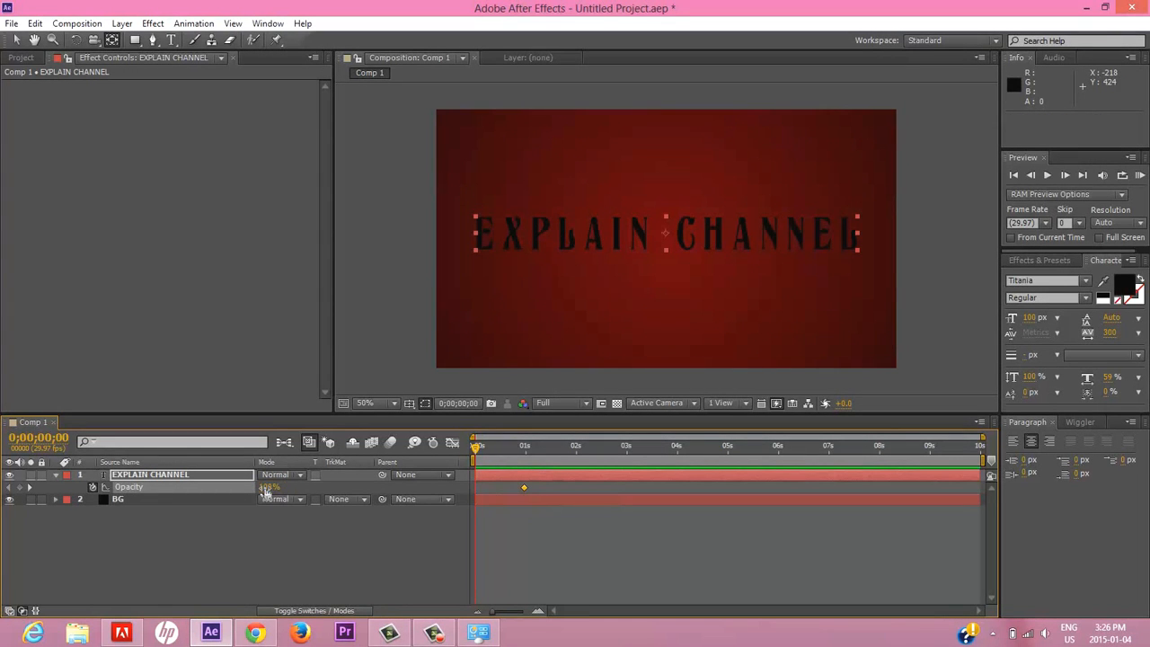
pyautogui.click(270, 479)
pyautogui.click(268, 487)
pyautogui.write('0')
pyautogui.press('Return')
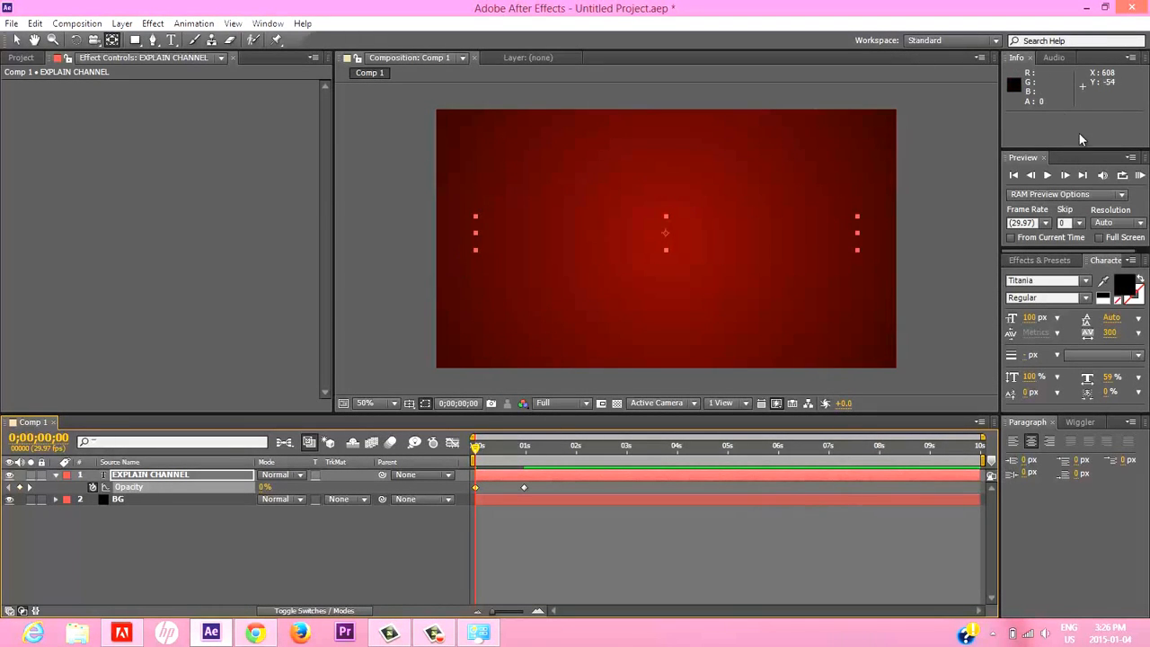
pyautogui.click(1141, 176)
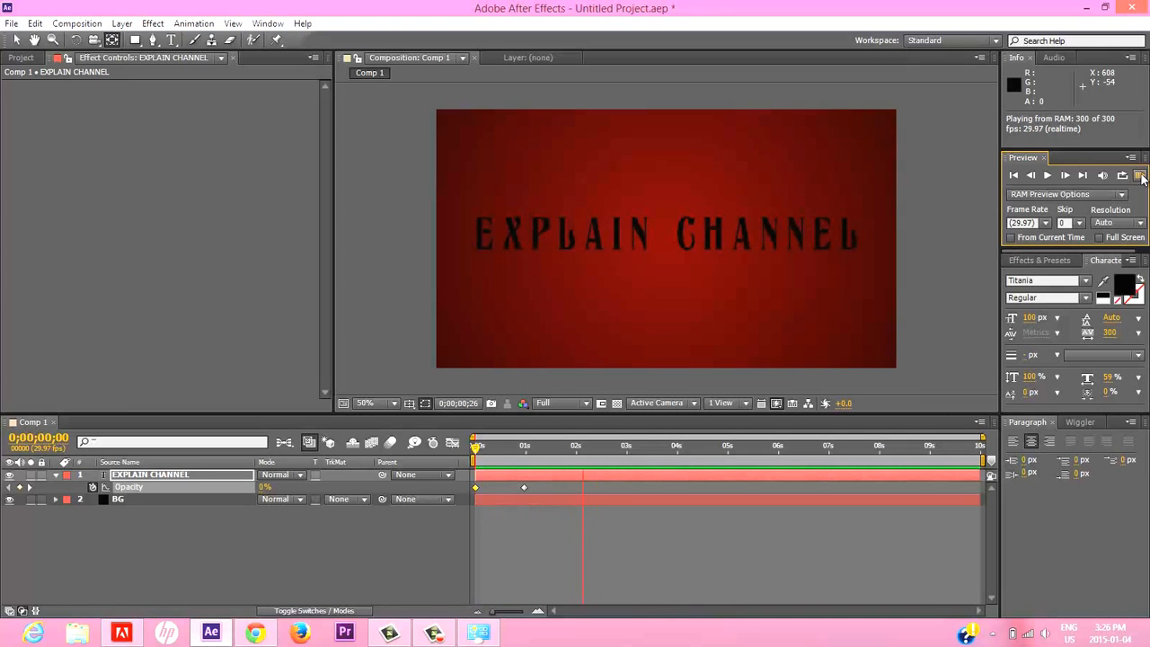
pyautogui.click(527, 518)
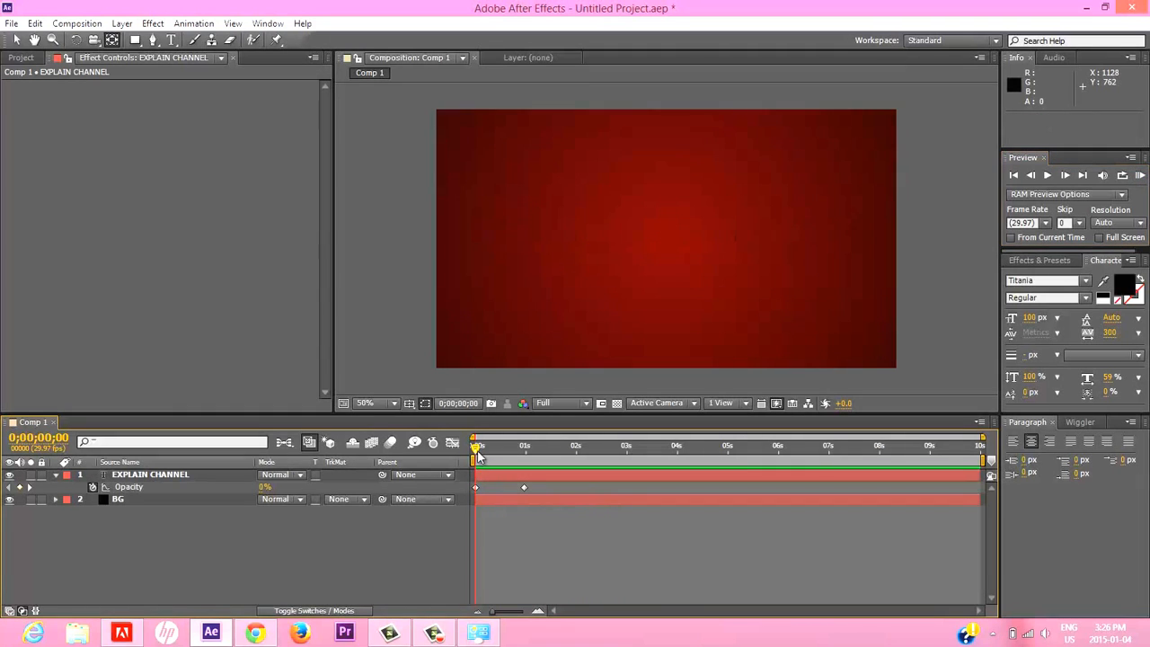
# Apply Easy Ease to both opacity keyframes of the text layer and play a RAM preview of the eased fade-in.
pyautogui.moveTo(537, 487); pyautogui.dragTo(475, 496)
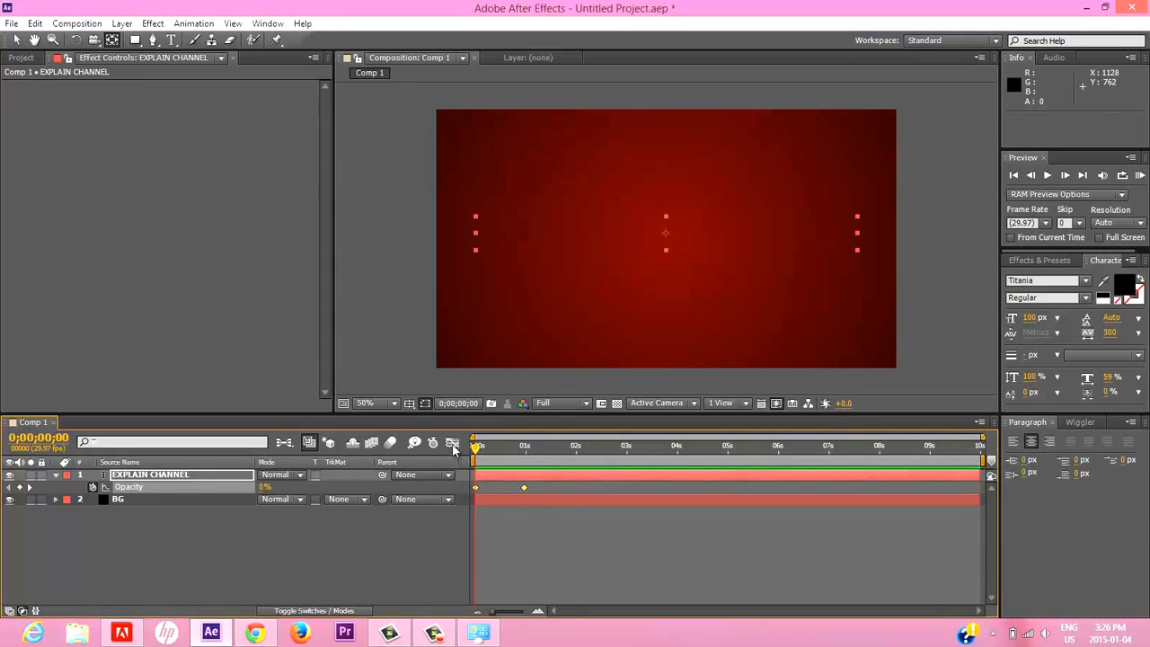
pyautogui.click(453, 444)
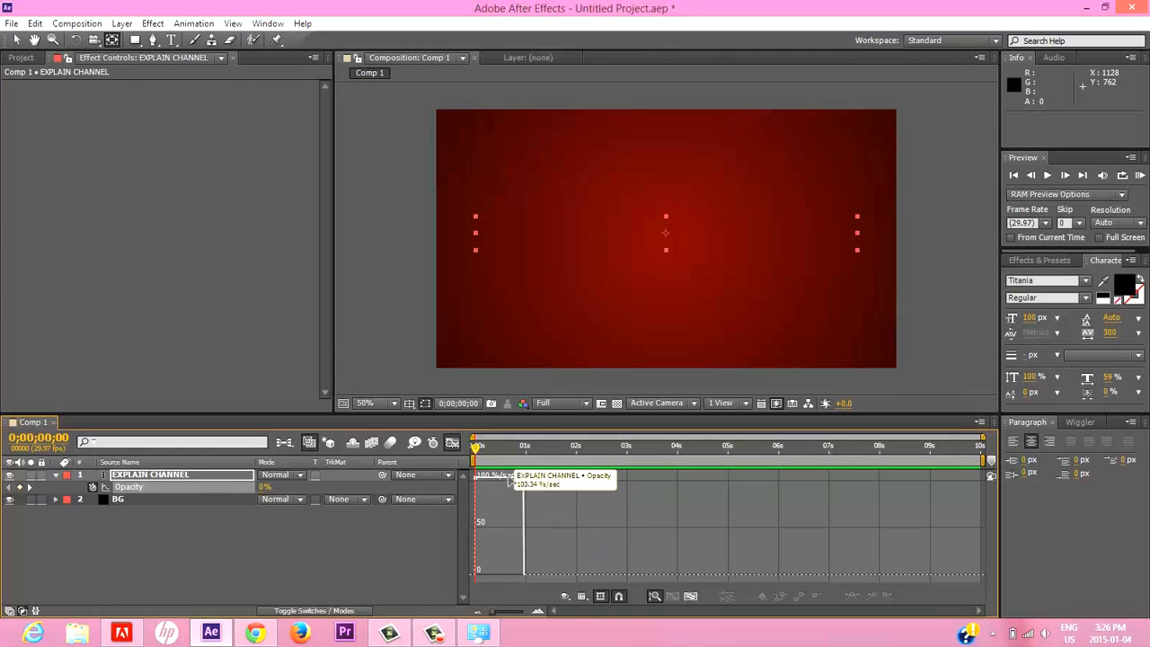
pyautogui.click(452, 443)
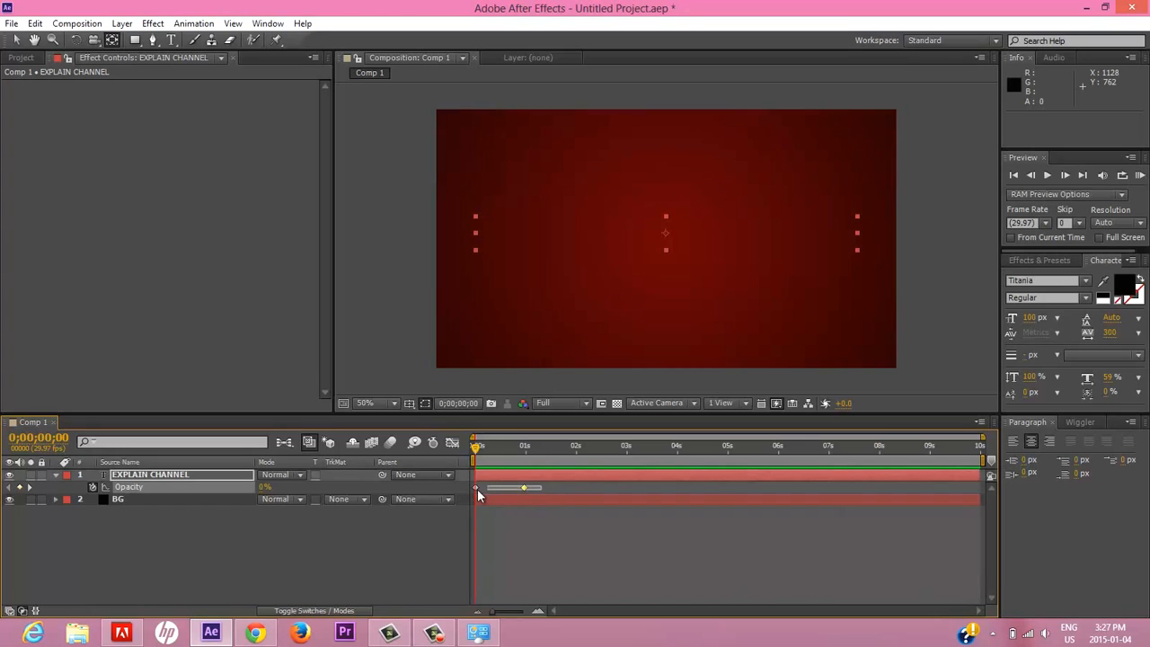
pyautogui.rightClick(527, 484)
pyautogui.click(525, 486)
pyautogui.rightClick(526, 486)
pyautogui.moveTo(611, 476)
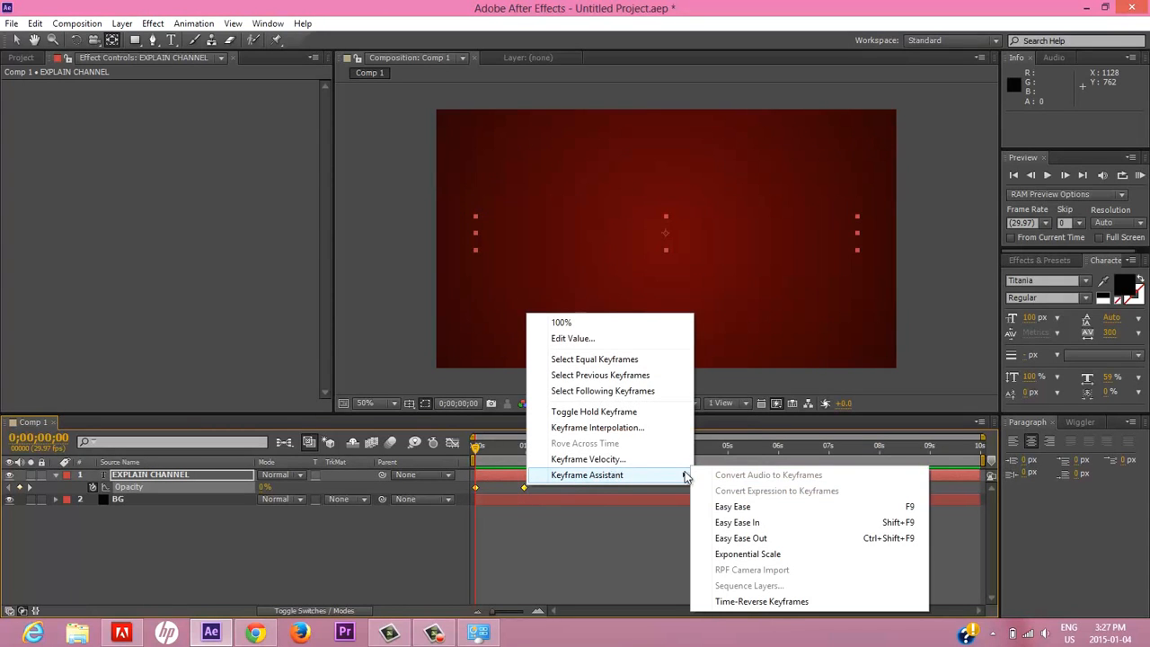
pyautogui.click(859, 505)
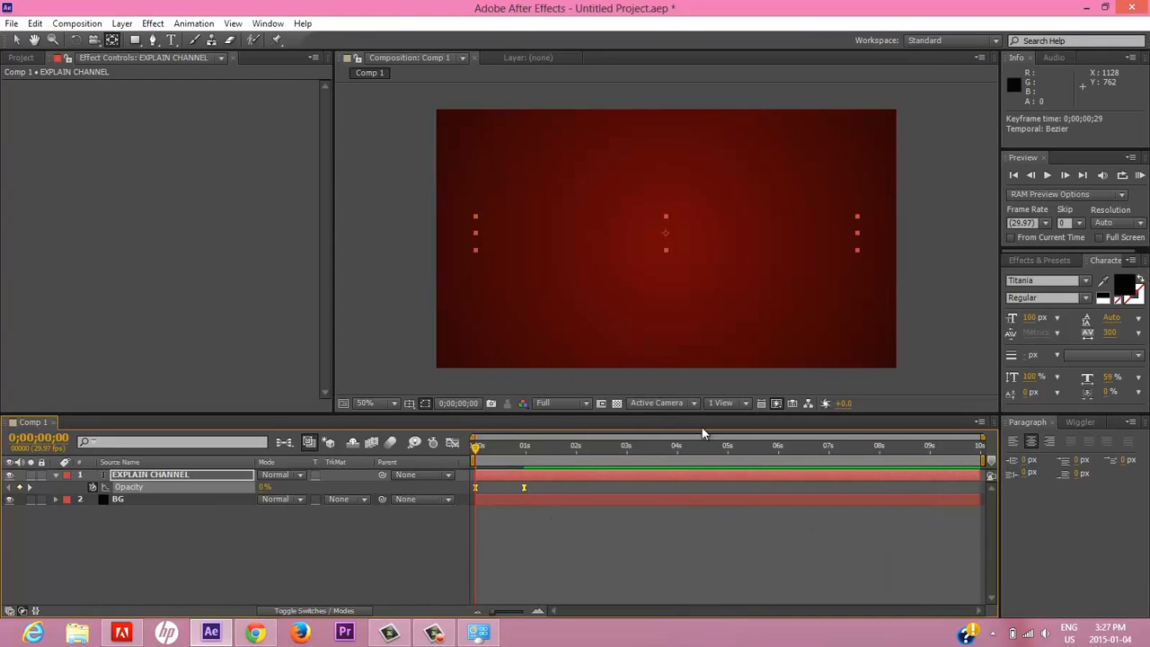
pyautogui.click(1139, 175)
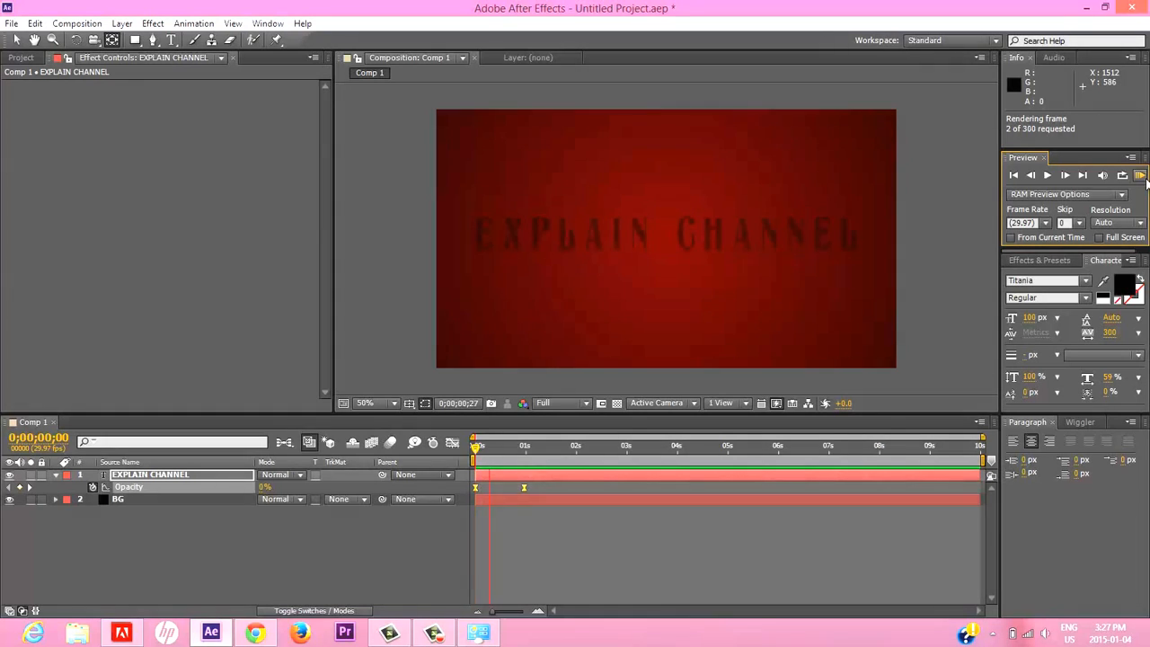
pyautogui.click(1140, 177)
pyautogui.click(368, 549)
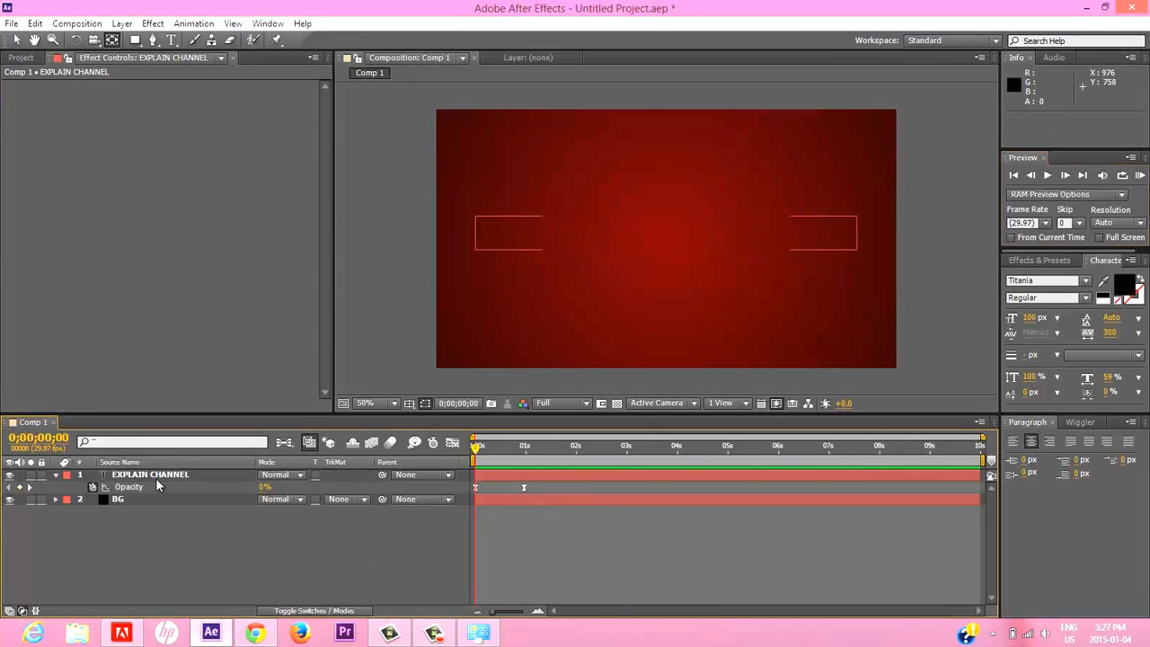
# Import the audio file "Epic and Dramatic Trailer Music.mp3" from the Downloads folder into the project.
pyautogui.click(156, 475)
pyautogui.click(21, 57)
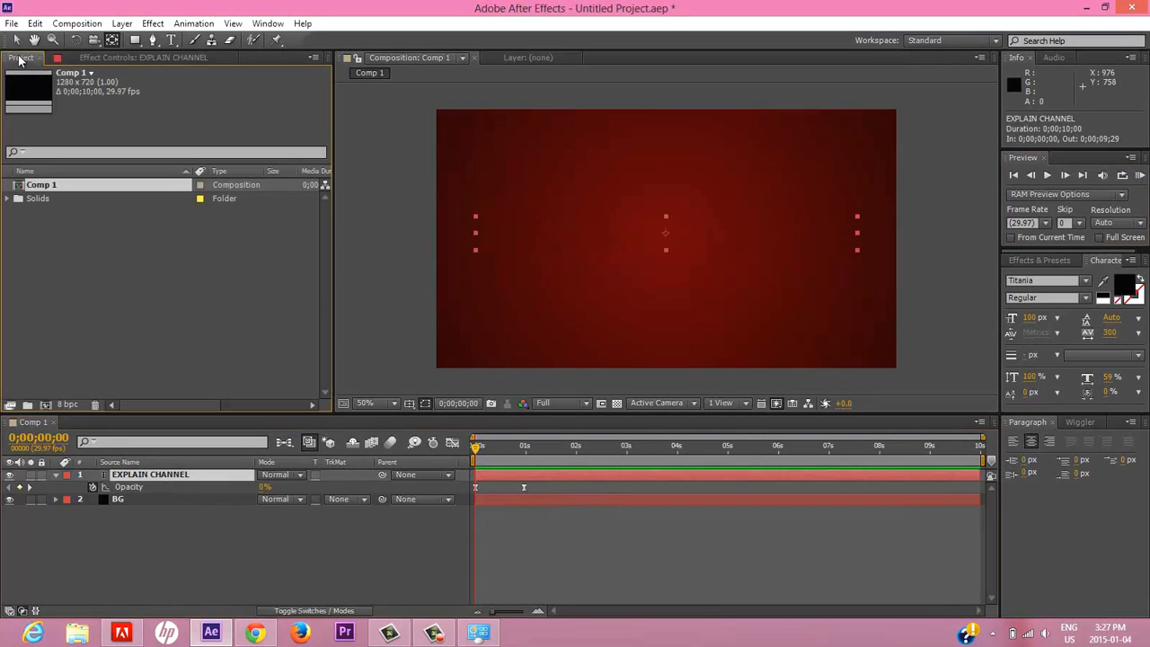
pyautogui.click(12, 24)
pyautogui.moveTo(18, 210)
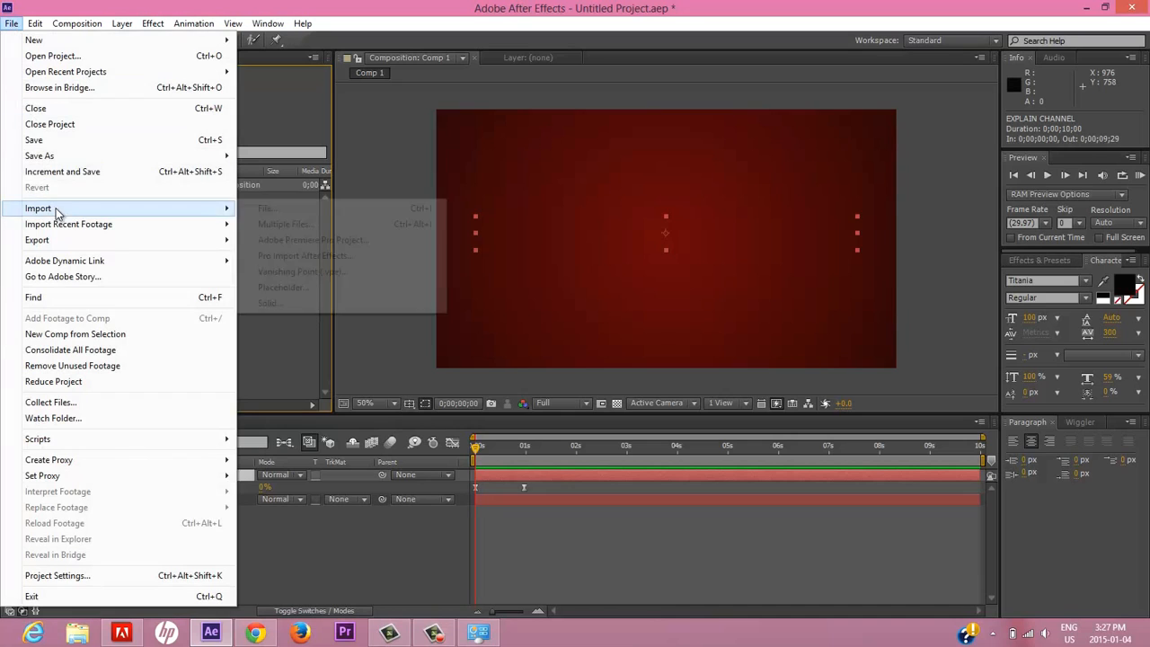
pyautogui.click(267, 208)
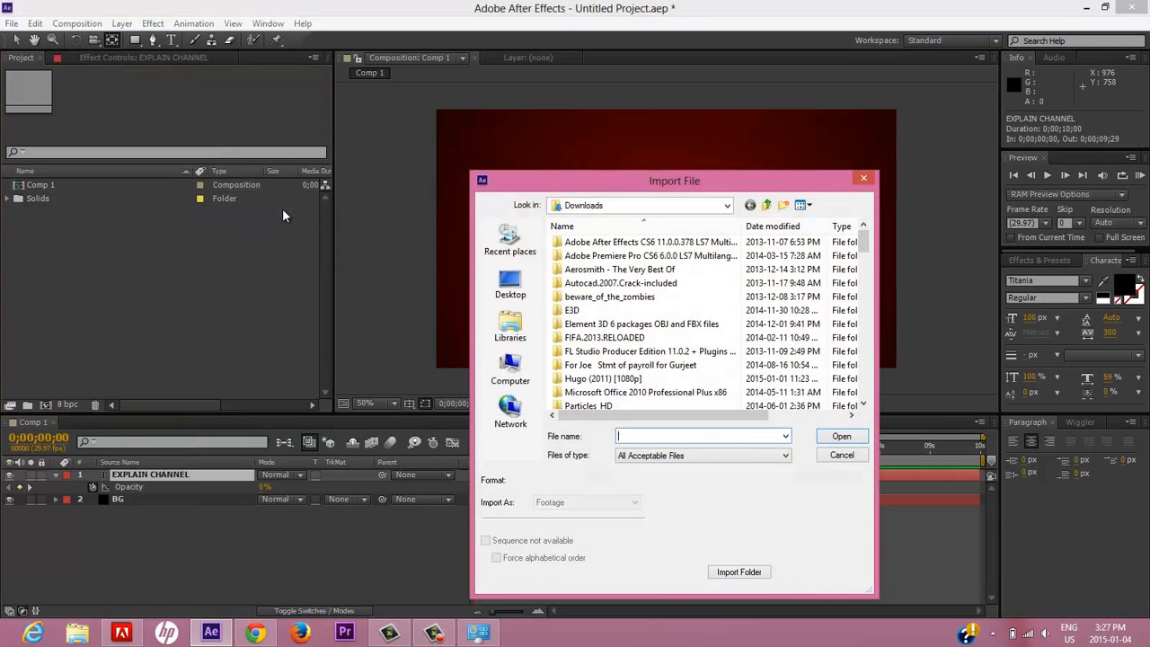
pyautogui.moveTo(865, 247); pyautogui.dragTo(865, 360)
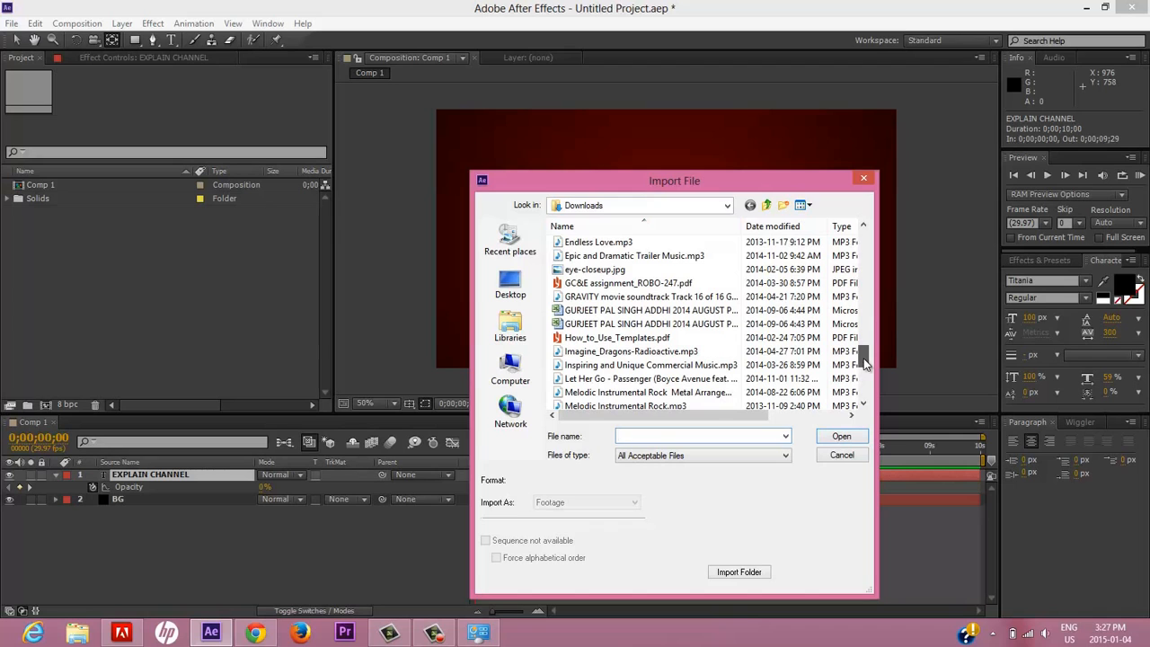
pyautogui.doubleClick(645, 257)
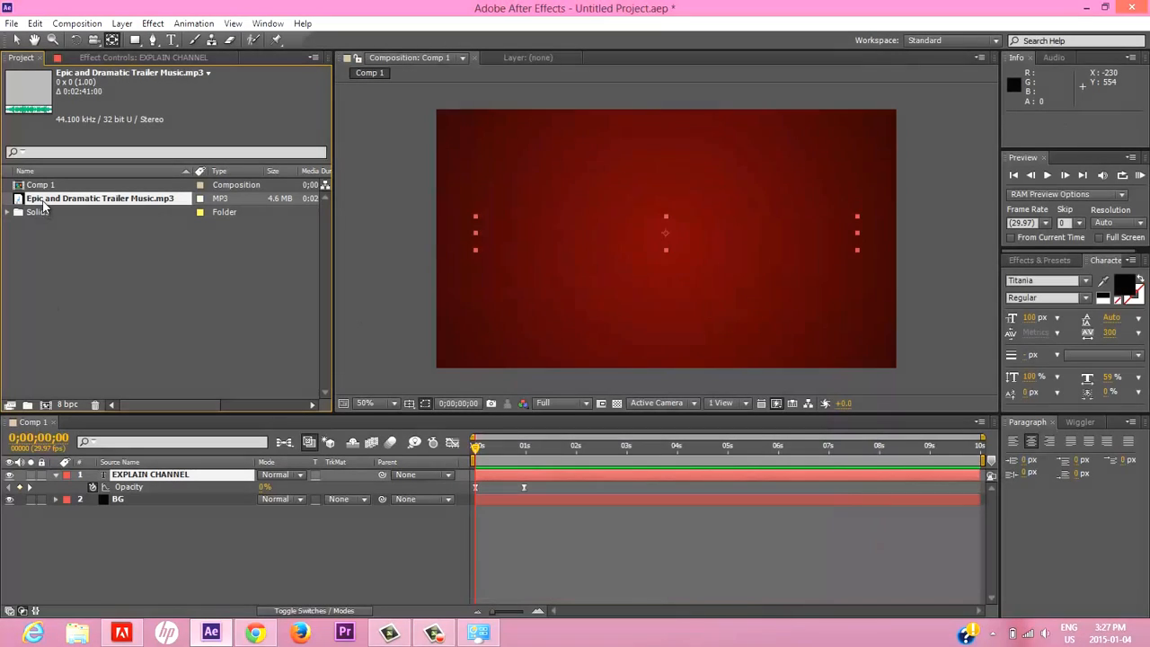
# Add the trailer music to Comp 1 as a layer below BG and reveal its audio waveform.
pyautogui.moveTo(81, 198); pyautogui.dragTo(96, 539)
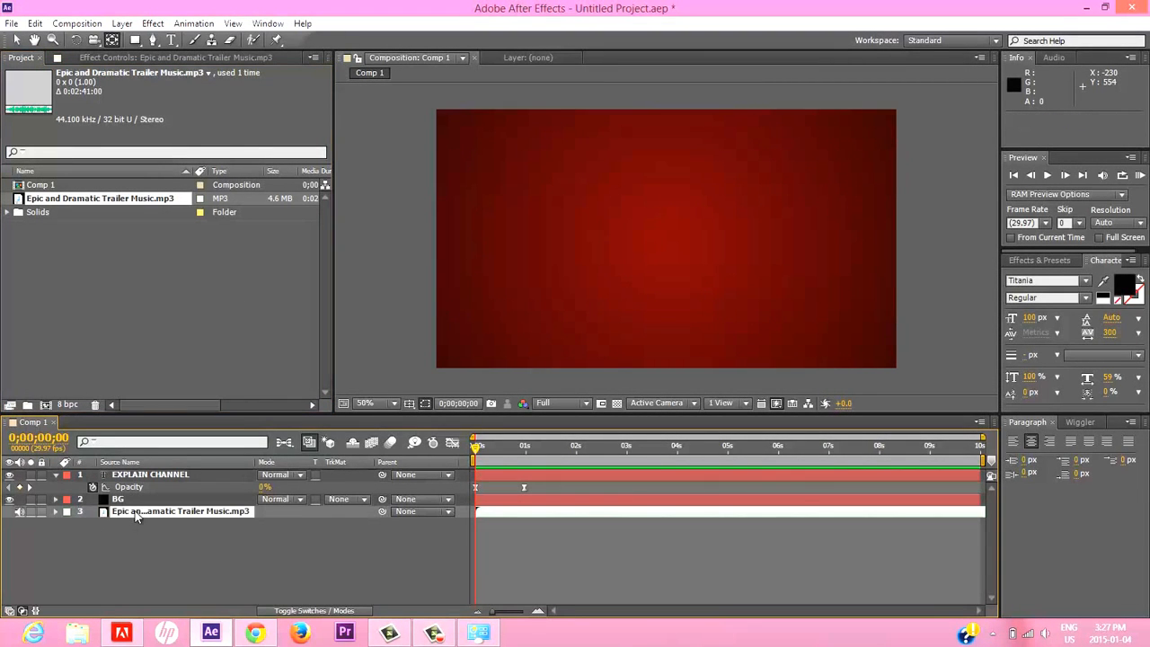
pyautogui.press('l')
pyautogui.press('l')
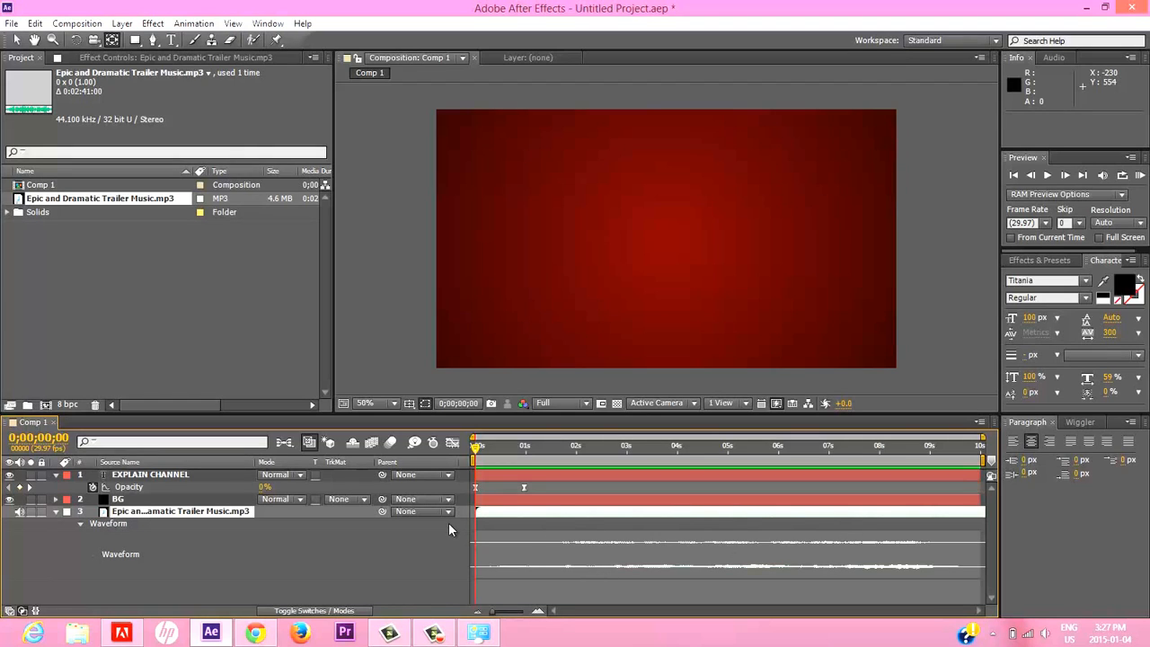
# Slide the music layer earlier with the Selection tool to an in point of about -0;00;10;24, and play a RAM preview from the start.
pyautogui.click(16, 40)
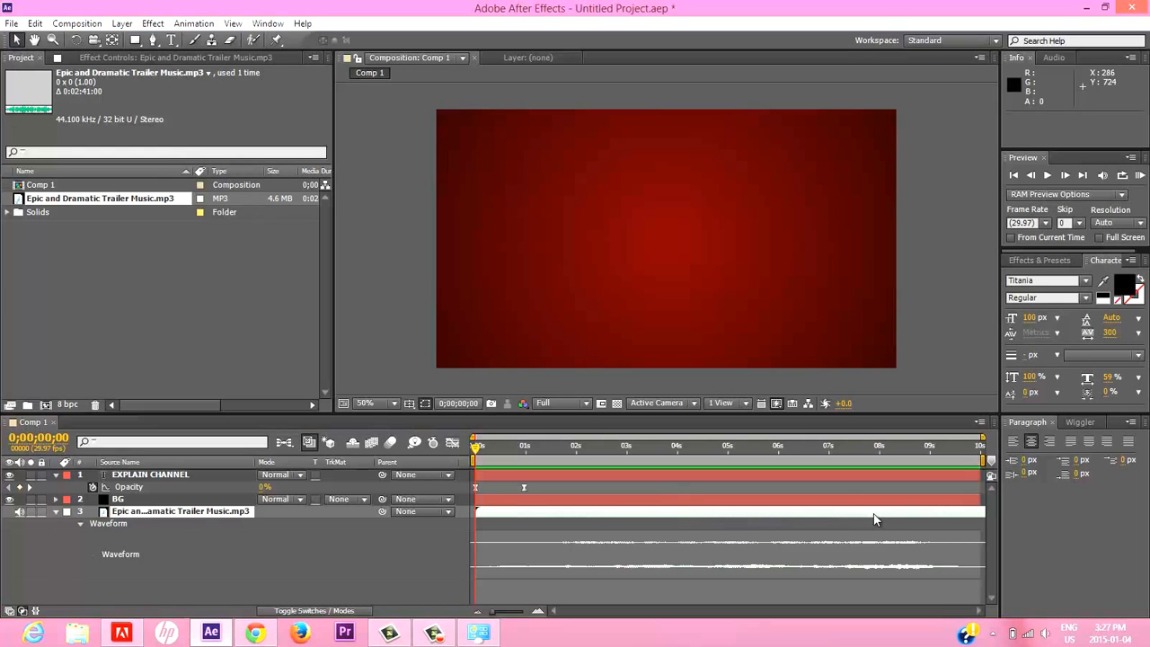
pyautogui.moveTo(875, 521); pyautogui.dragTo(597, 519)
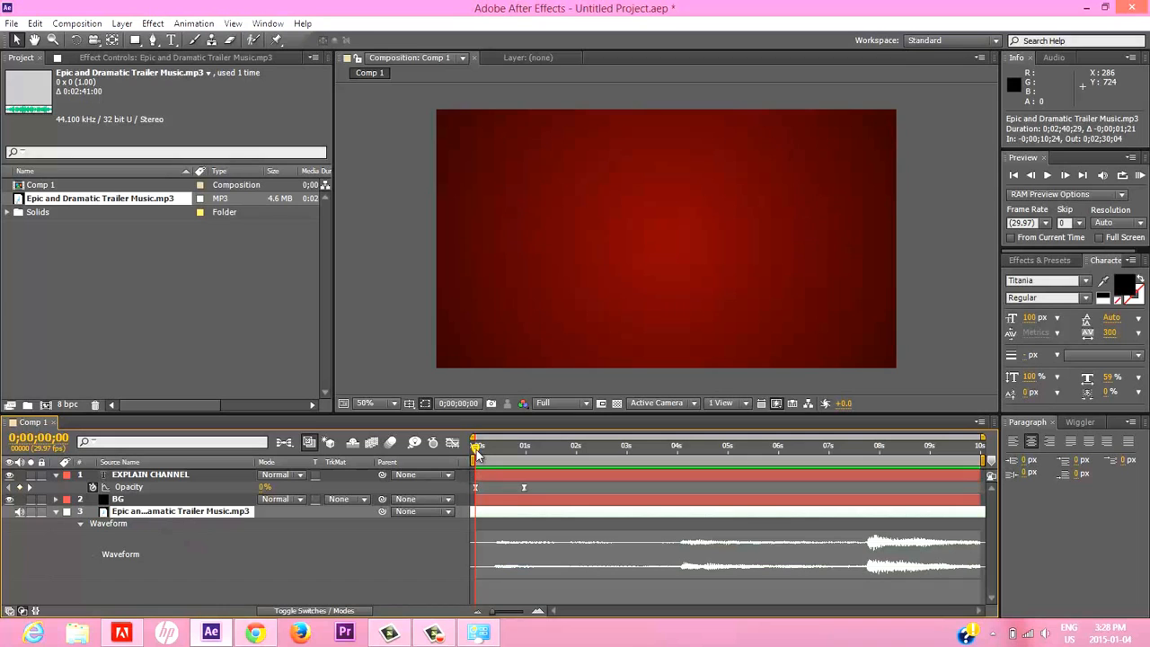
pyautogui.moveTo(477, 451)
pyautogui.mouseDown()
pyautogui.moveTo(508, 449)
pyautogui.moveTo(458, 456)
pyautogui.mouseUp()
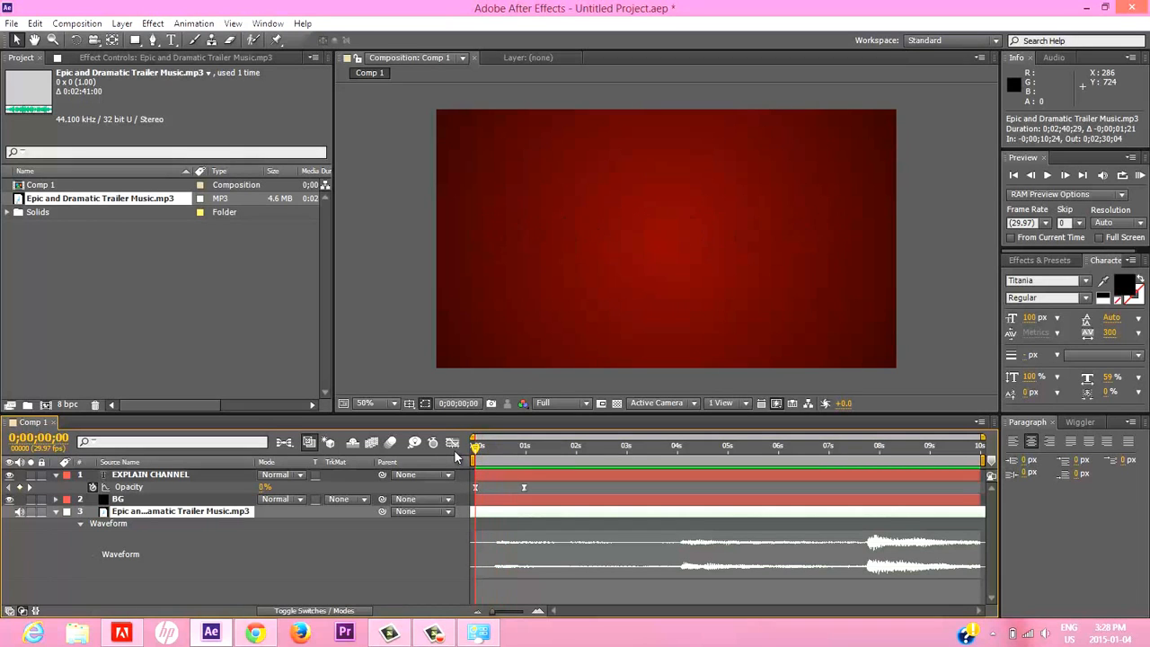
pyautogui.click(1140, 177)
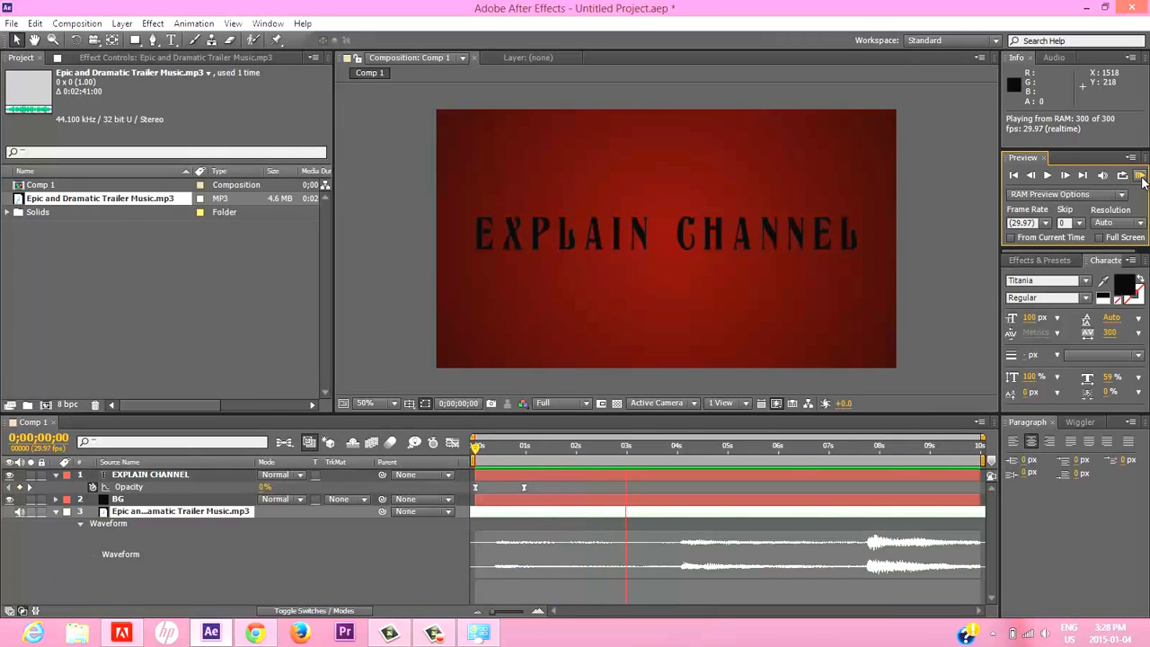
pyautogui.click(1142, 180)
pyautogui.click(1142, 179)
pyautogui.click(1142, 177)
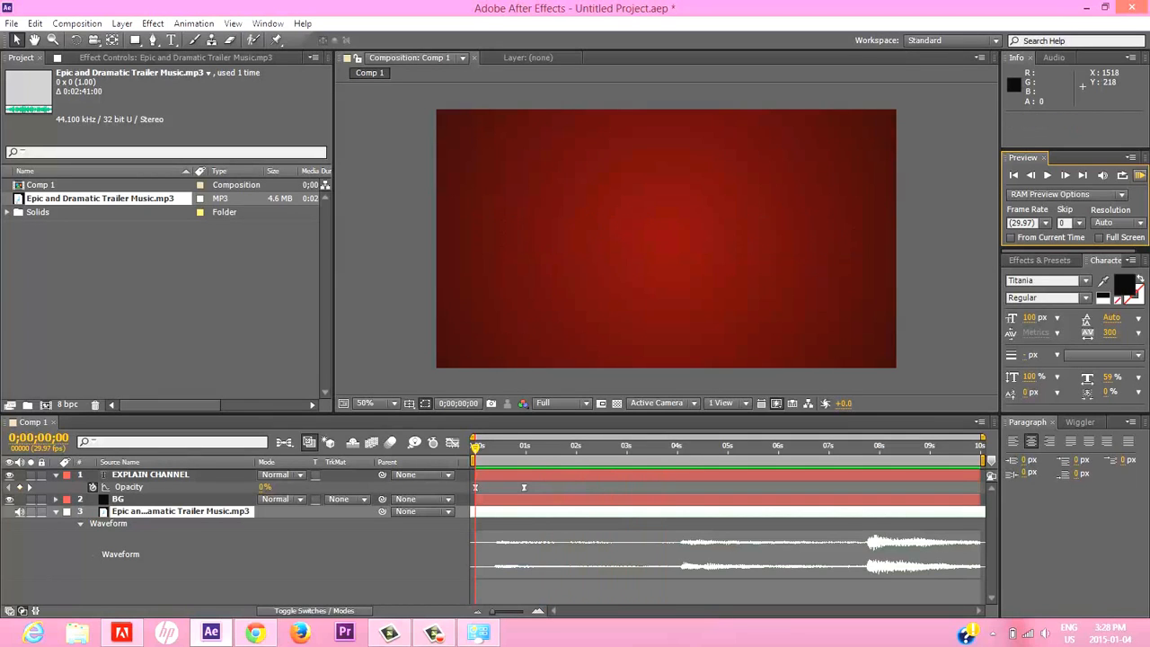
# Add opacity keyframes at 100% to the "EXPLAIN CHANNEL" layer at 0;00;04;03 and 0;00;03;00.
pyautogui.moveTo(616, 445); pyautogui.dragTo(684, 451)
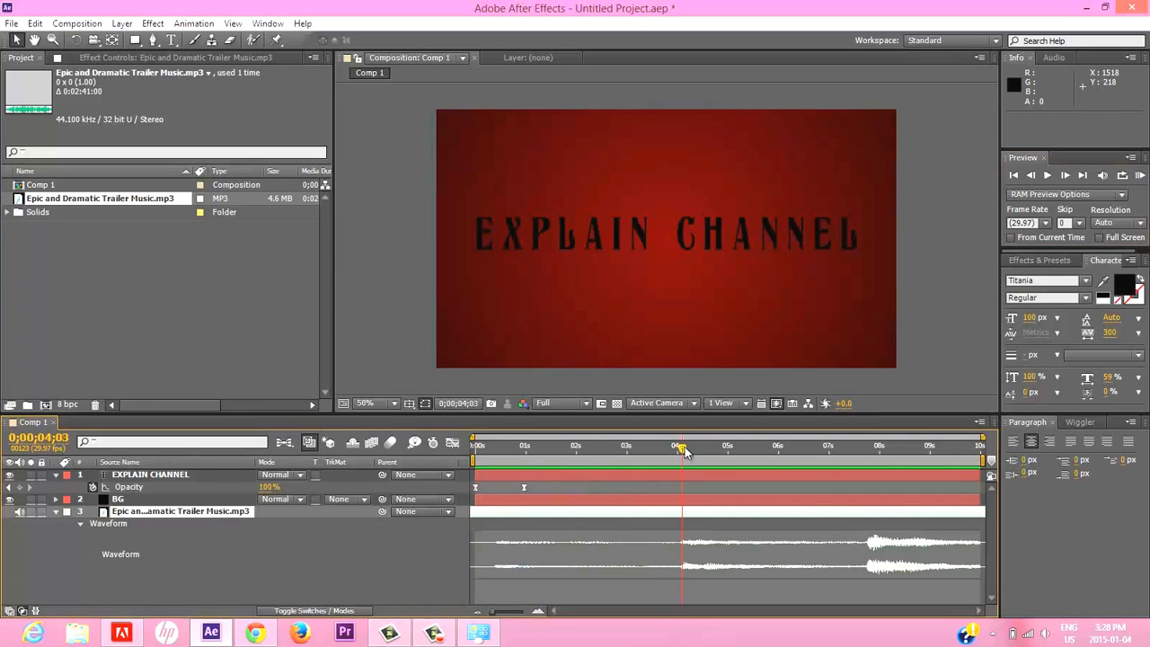
pyautogui.click(20, 488)
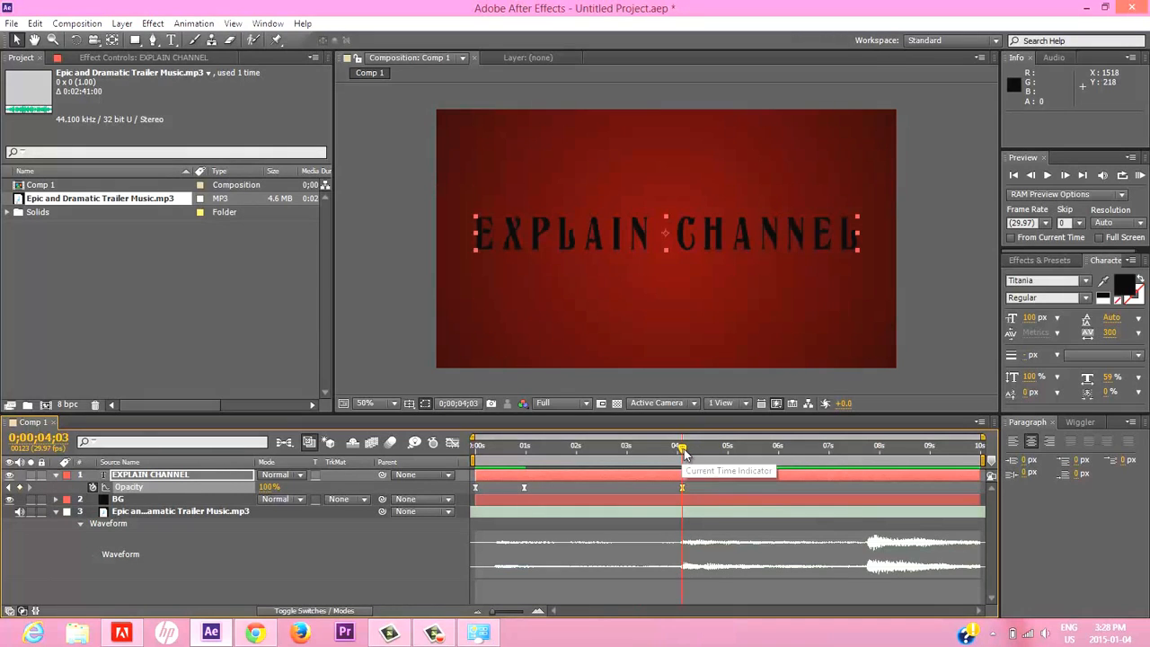
pyautogui.moveTo(682, 451); pyautogui.dragTo(616, 463)
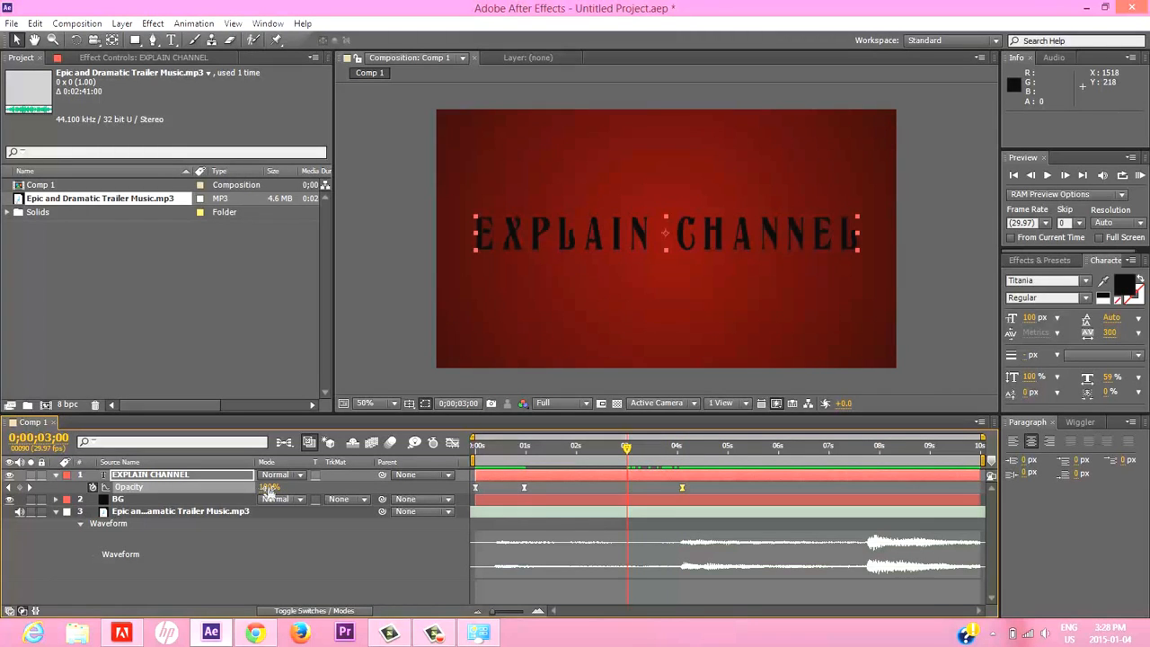
pyautogui.click(20, 486)
# Set the text layer's opacity to 0% at 0;00;04;03 and play a RAM preview of the fade-out.
pyautogui.moveTo(626, 452); pyautogui.dragTo(682, 449)
pyautogui.click(270, 487)
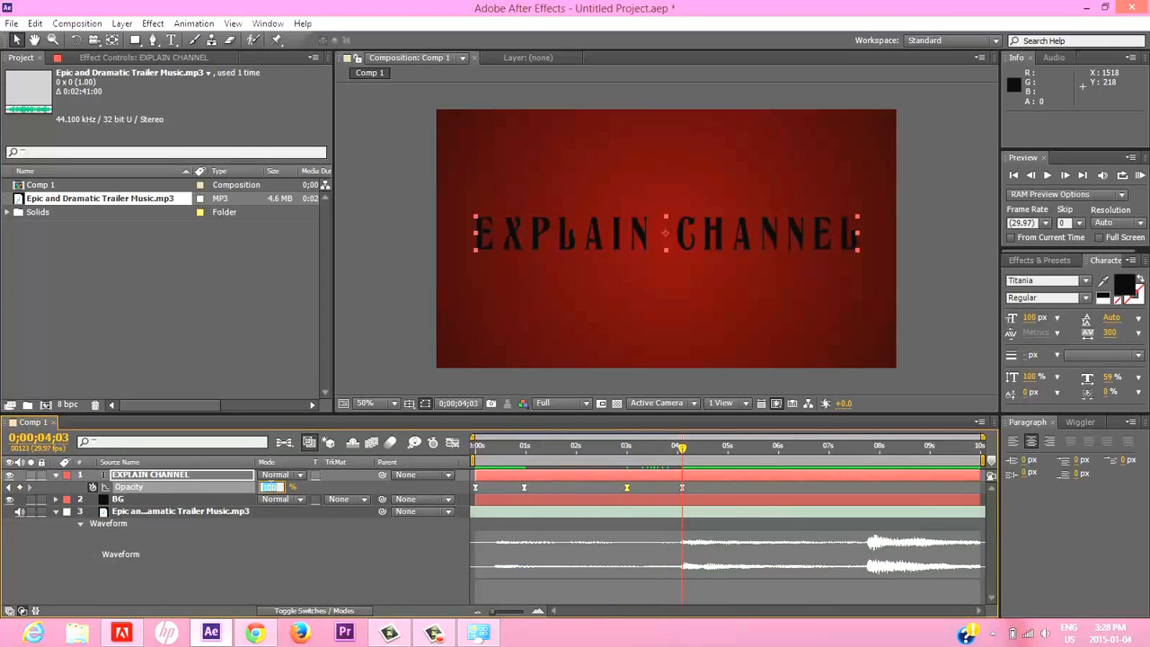
pyautogui.write('0')
pyautogui.press('Return')
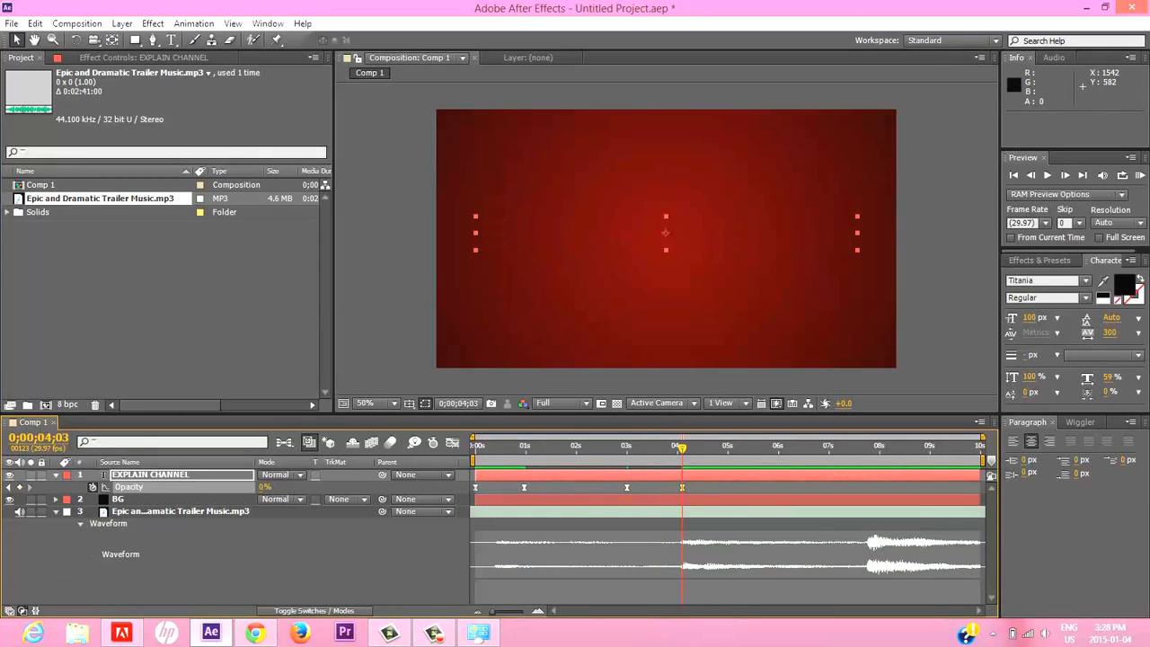
pyautogui.click(1139, 176)
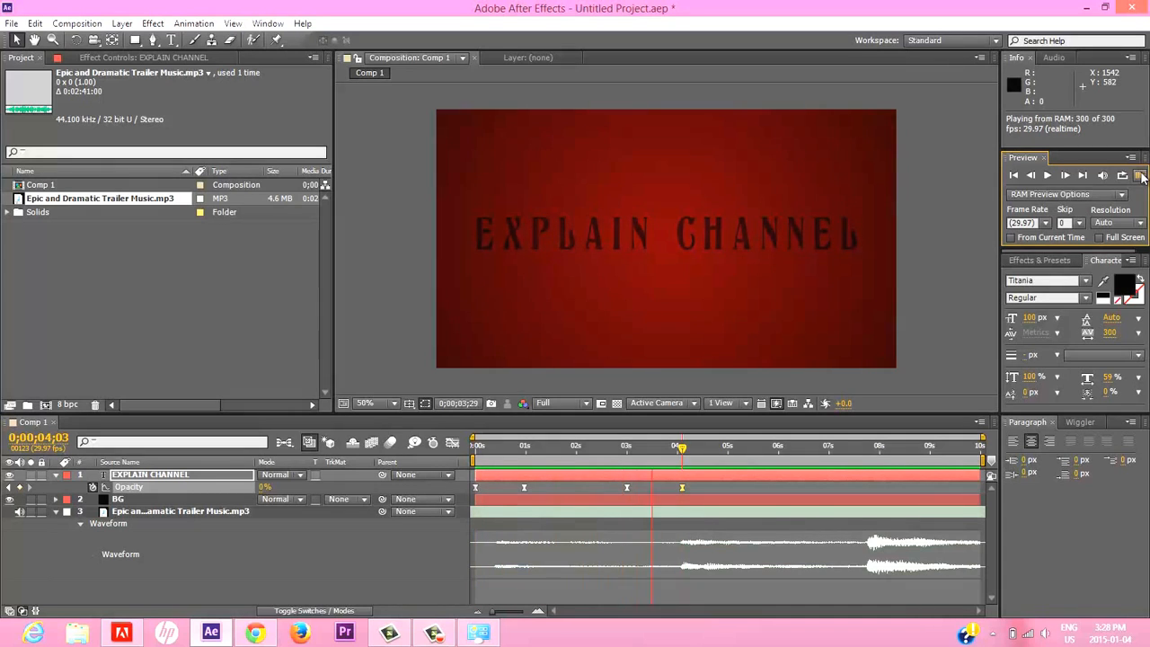
pyautogui.click(1139, 175)
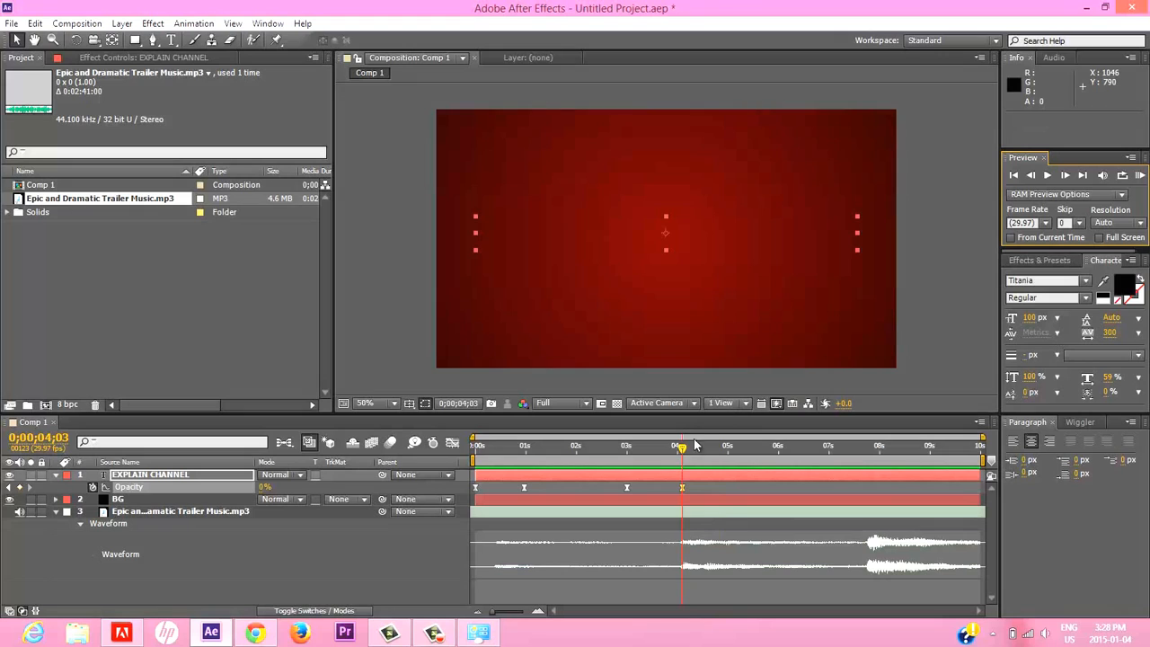
# Move the two fade-out opacity keyframes later together so the first sits at 0;00;03;17, and play a RAM preview.
pyautogui.moveTo(681, 449); pyautogui.dragTo(693, 456)
pyautogui.click(612, 477)
pyautogui.click(614, 488)
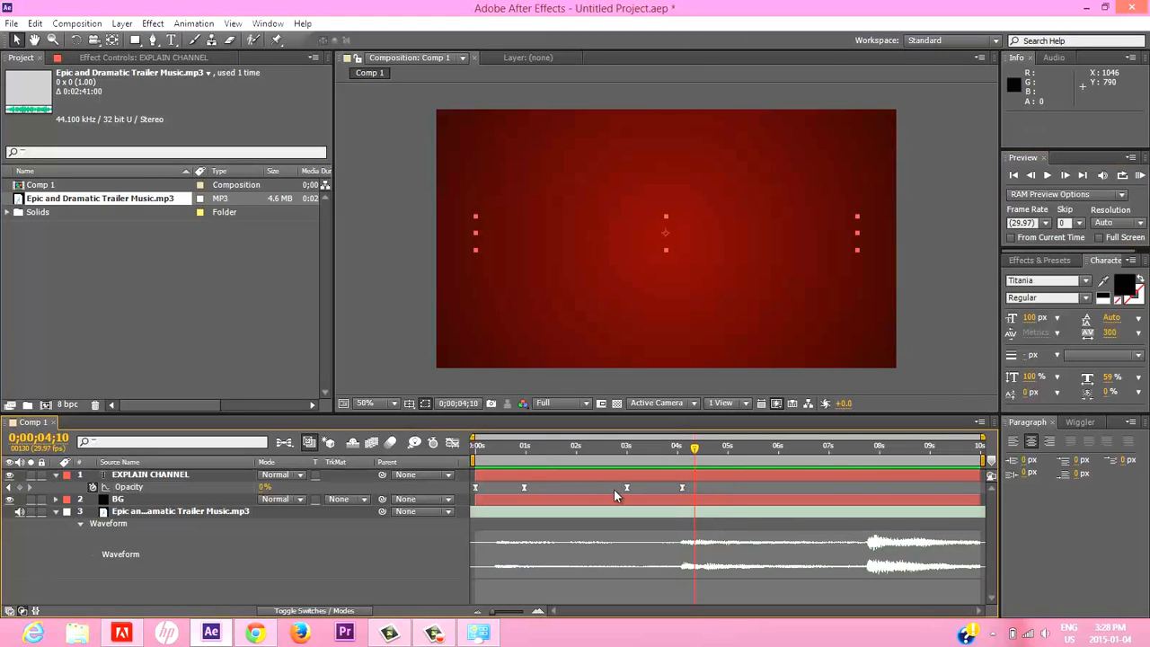
pyautogui.moveTo(605, 490); pyautogui.dragTo(656, 488)
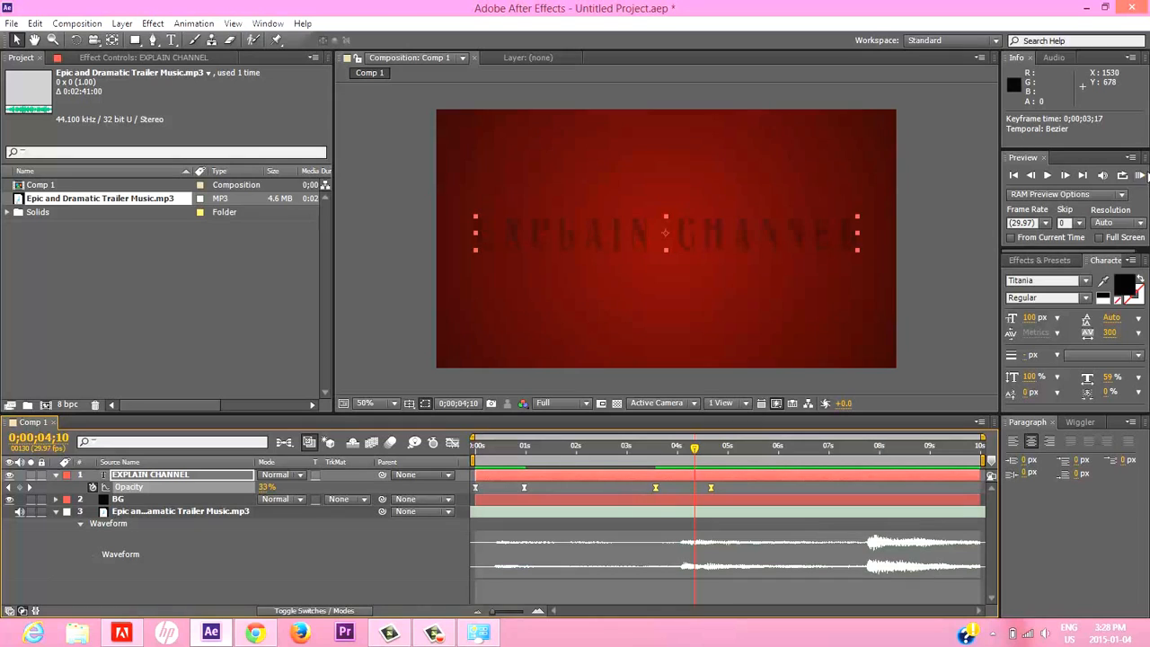
pyautogui.click(1139, 175)
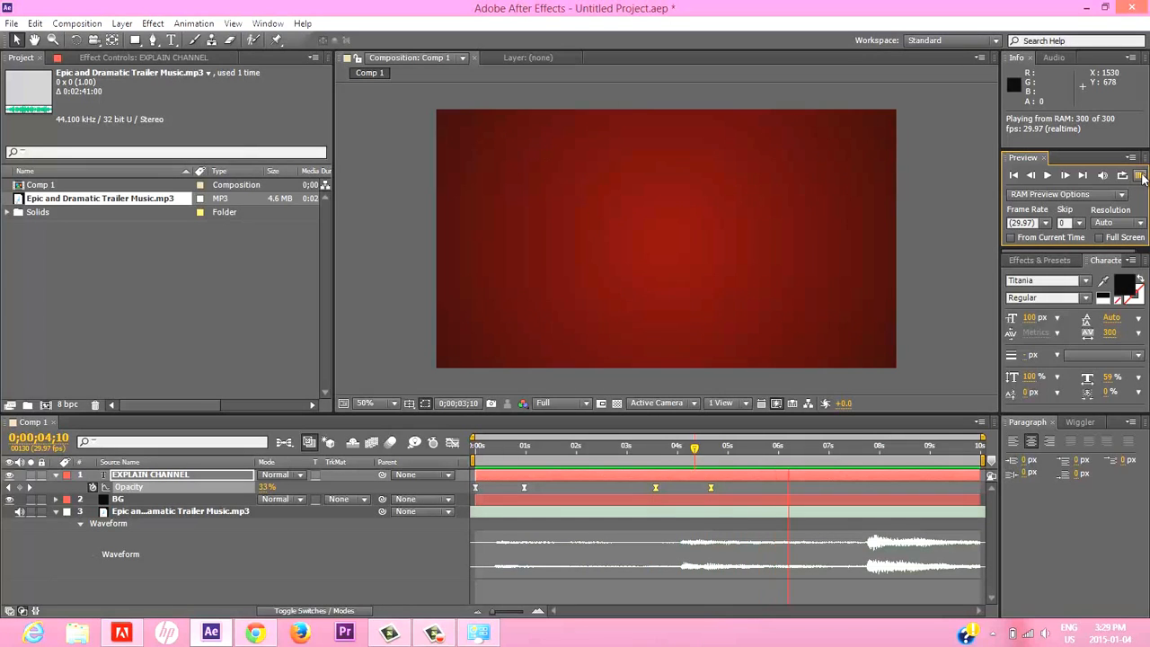
pyautogui.click(1140, 177)
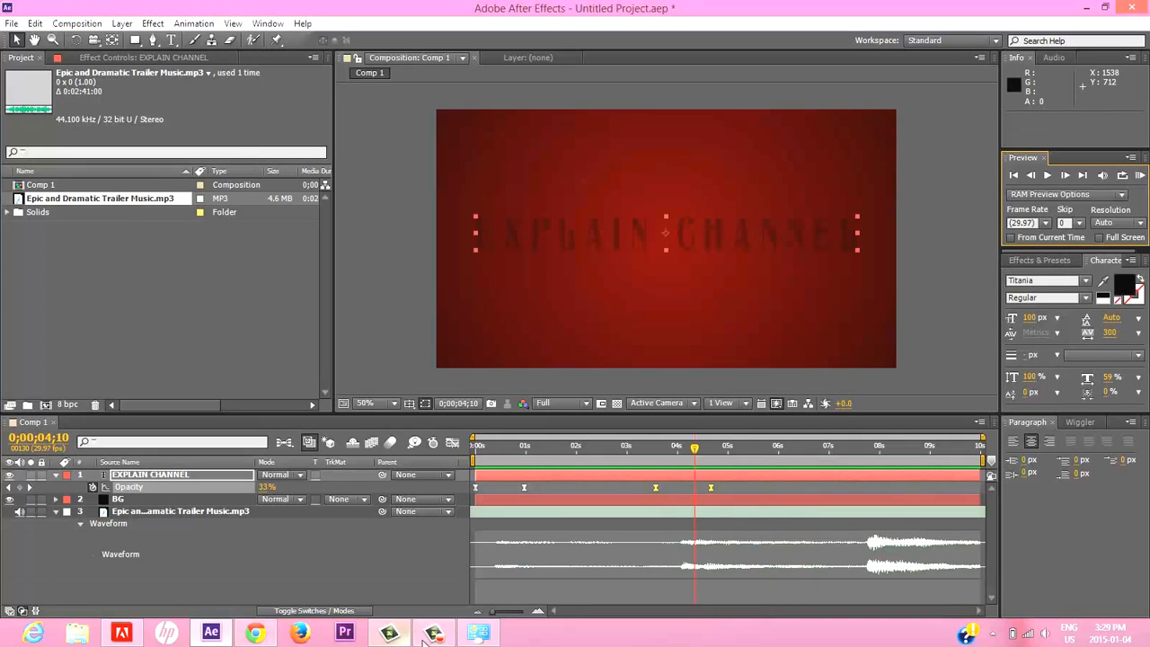